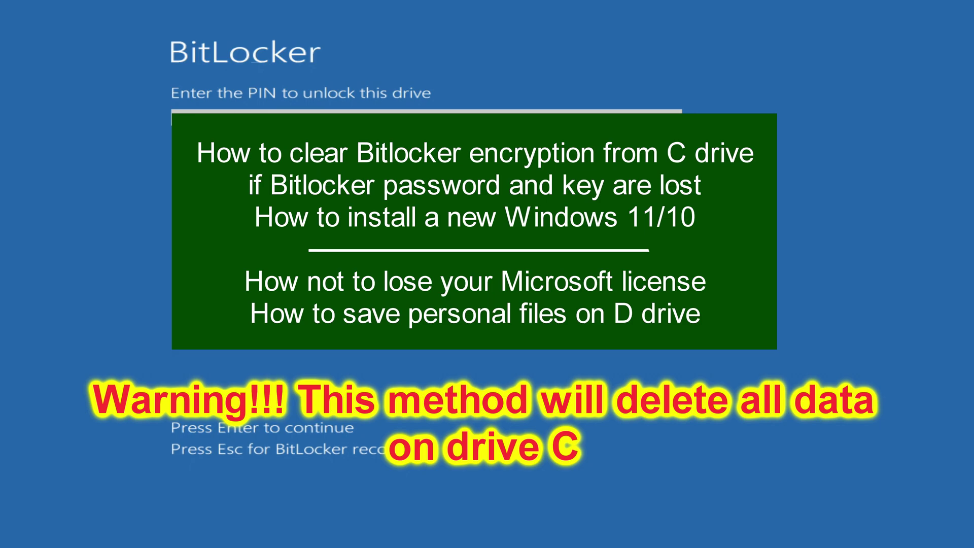
# Try to unlock the encrypted drive by entering its PIN twice.
pyautogui.press('Return')
pyautogui.write('1234')
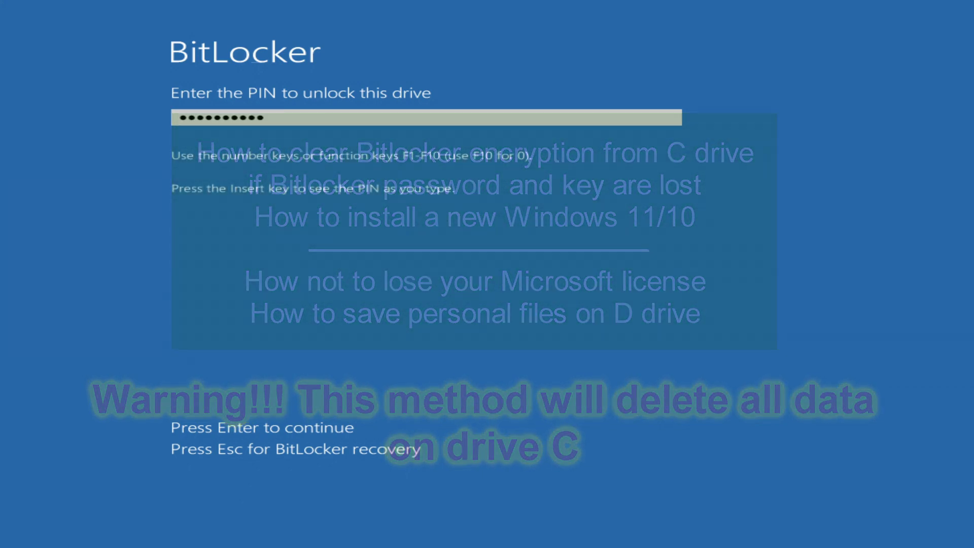
pyautogui.press('Return')
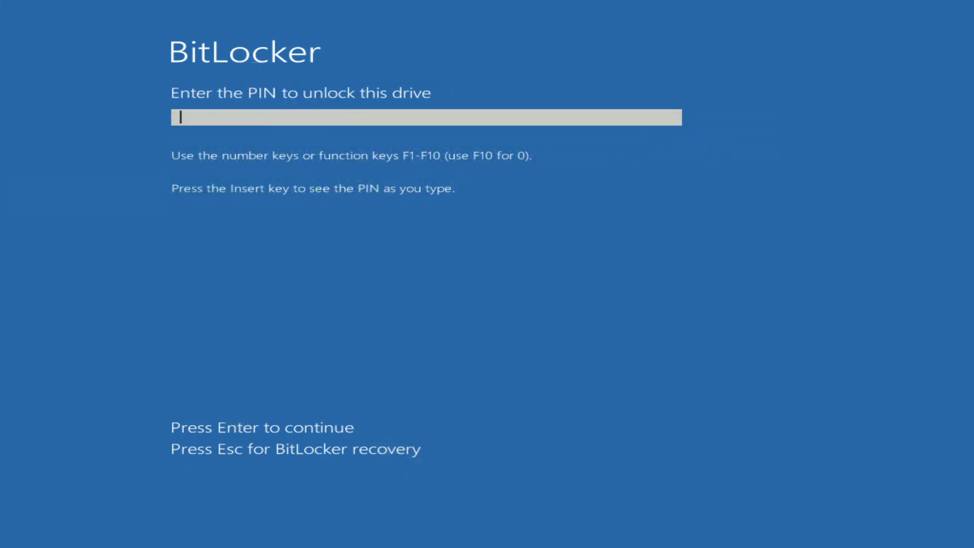
pyautogui.write('123456')
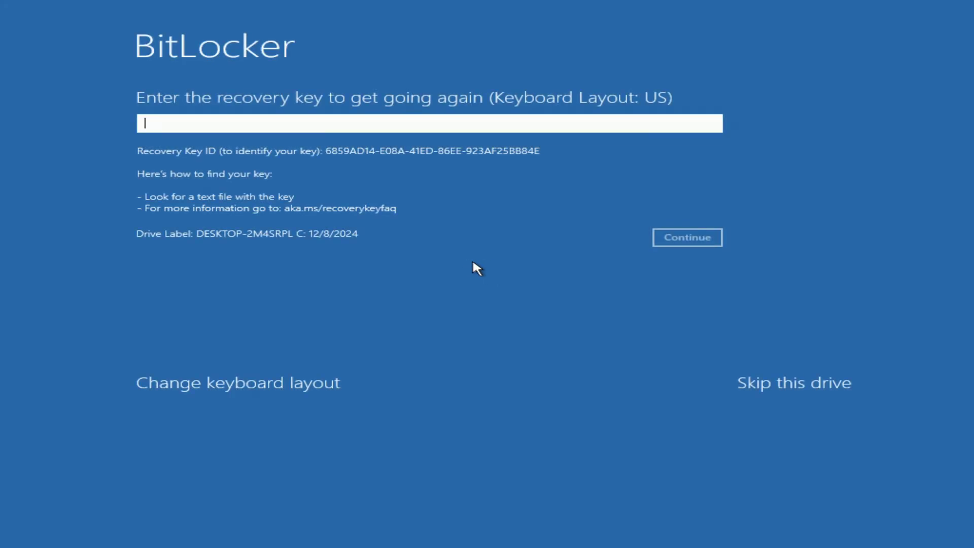
# Skip the locked drive and open Command Prompt from Troubleshoot > Advanced options.
pyautogui.click(794, 391)
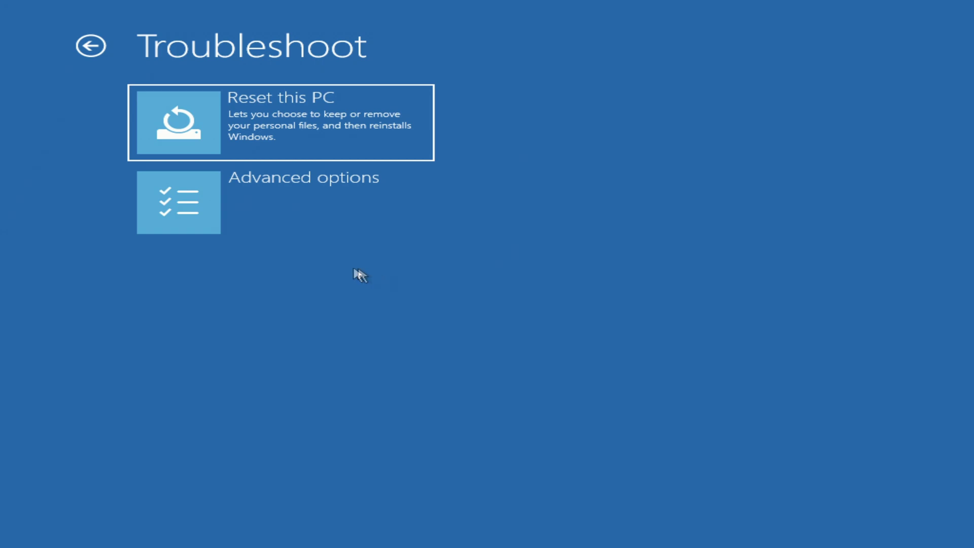
pyautogui.click(336, 225)
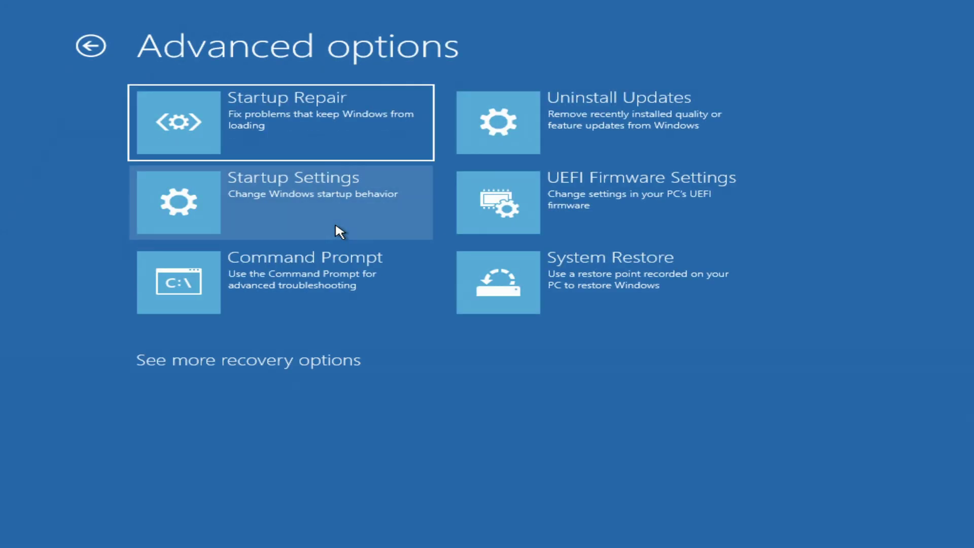
pyautogui.click(301, 307)
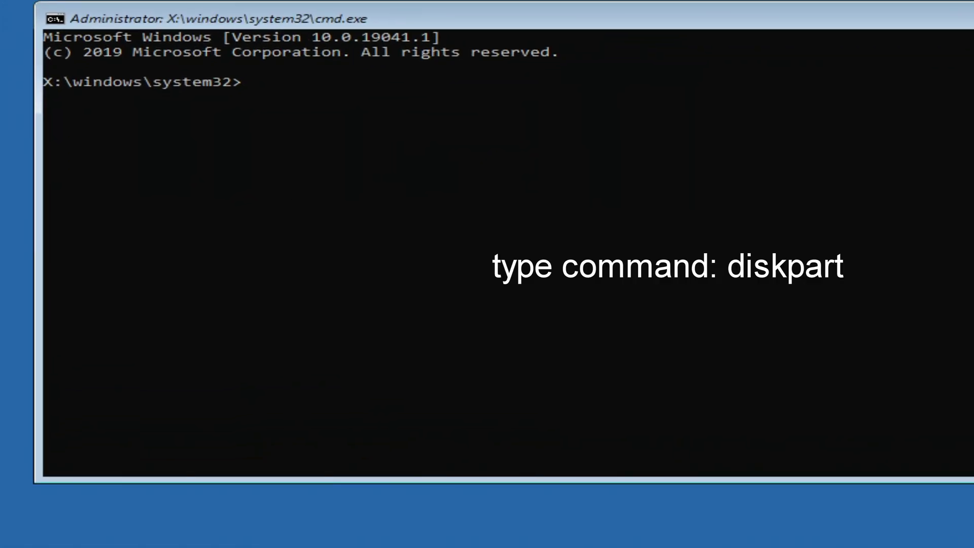
# Run diskpart and list disk to show Disk 0 (232 GB) and Disk 1 (931 GB).
pyautogui.write('diskpart')
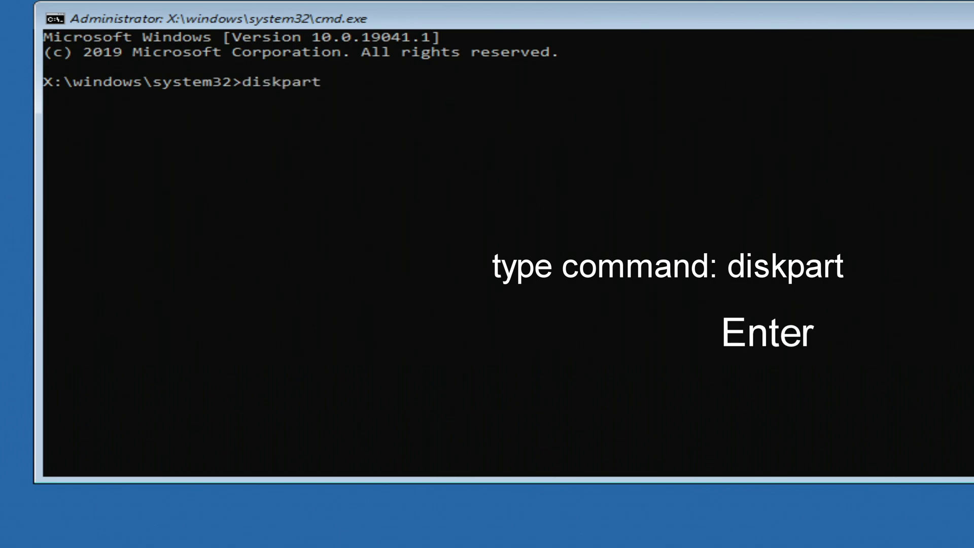
pyautogui.press('Return')
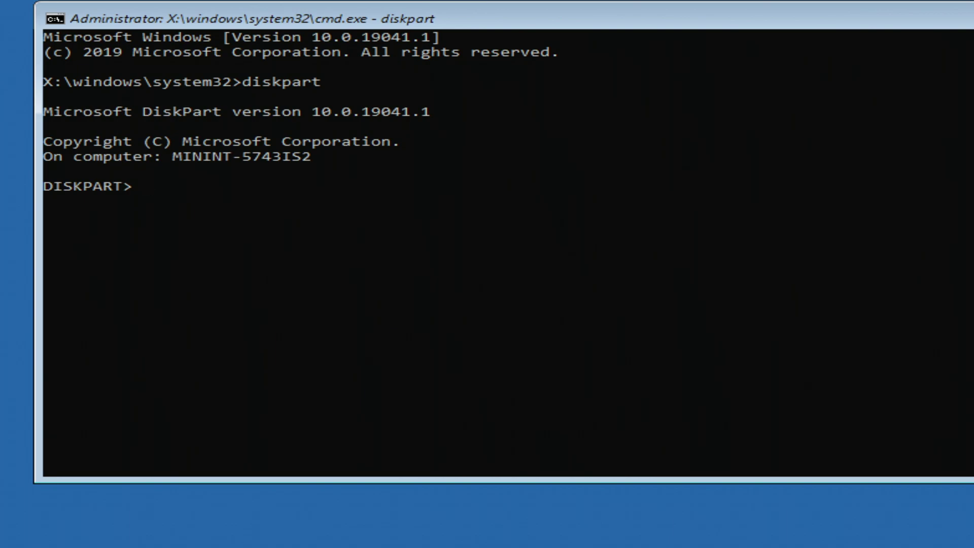
pyautogui.write('l')
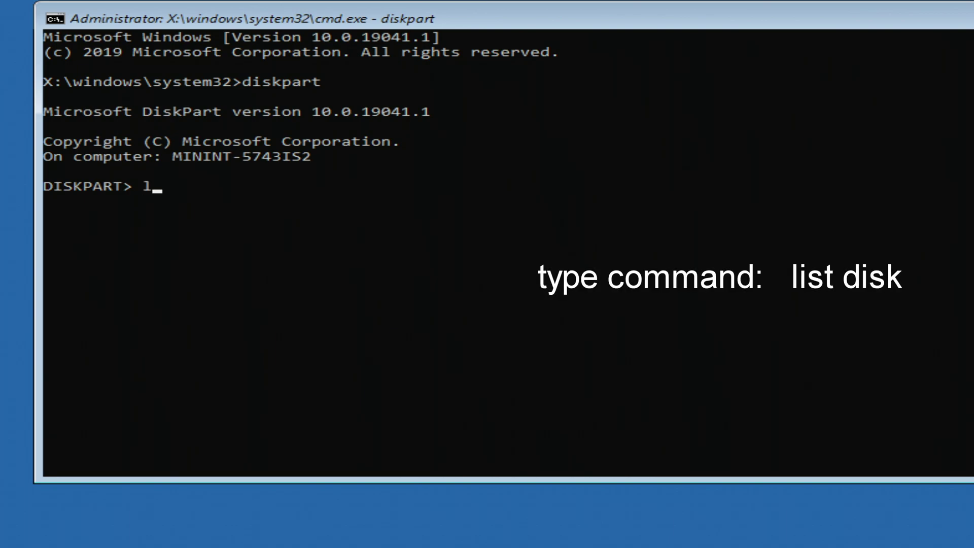
pyautogui.write('ist disk')
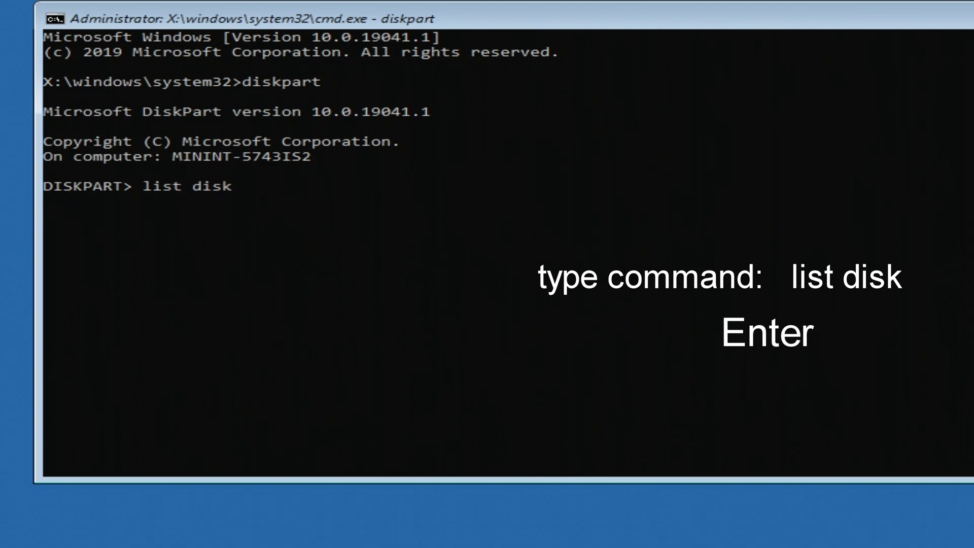
pyautogui.press('Return')
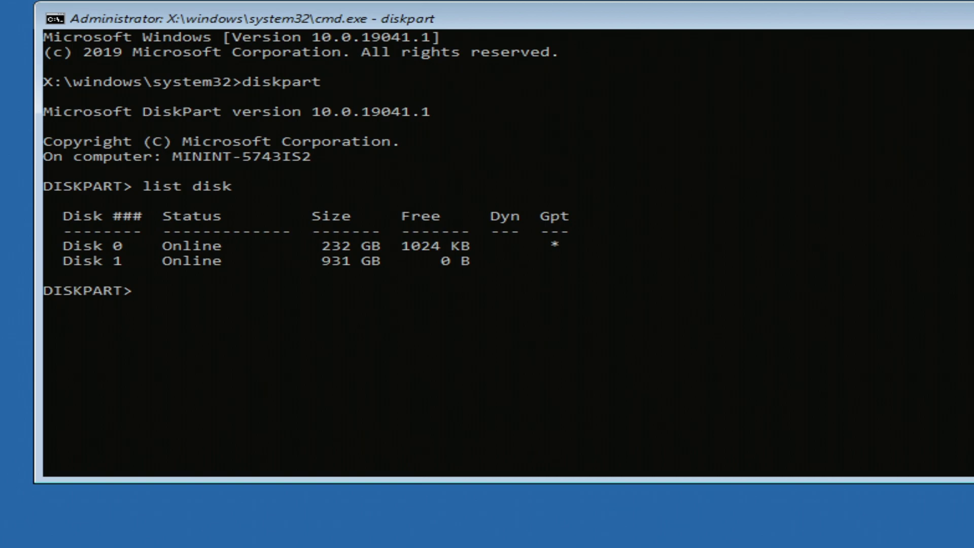
# Select disk 0, clean all its partitions, then exit DiskPart and close the prompt.
pyautogui.write('s')
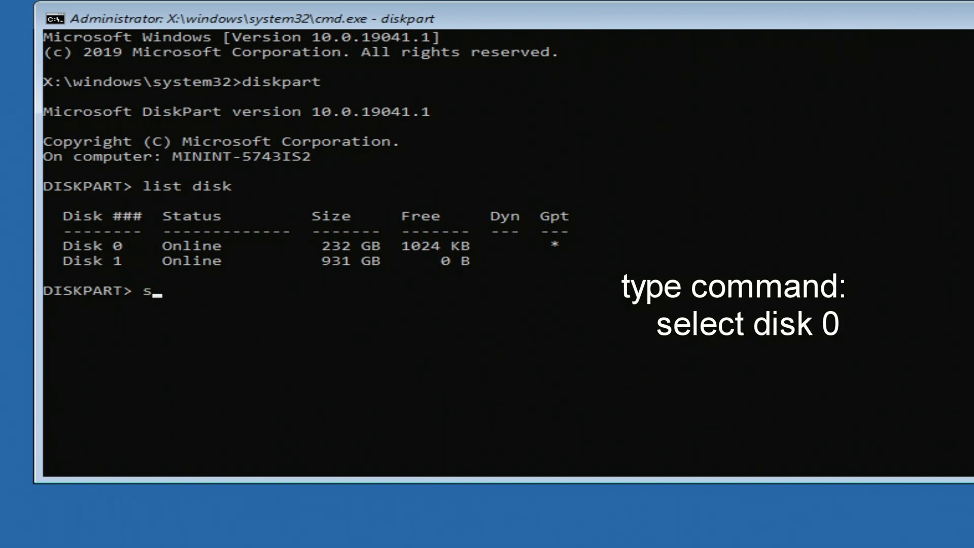
pyautogui.write('elect disk ')
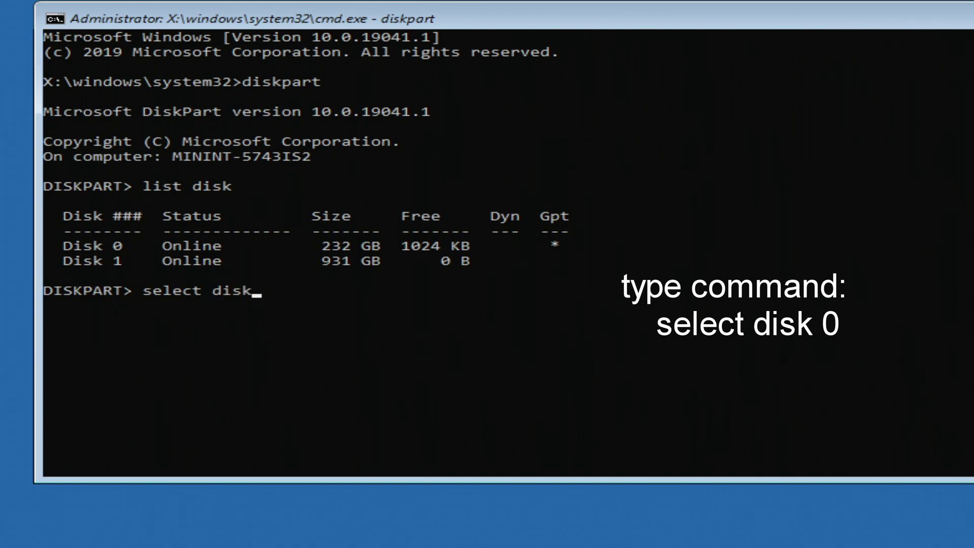
pyautogui.write('0')
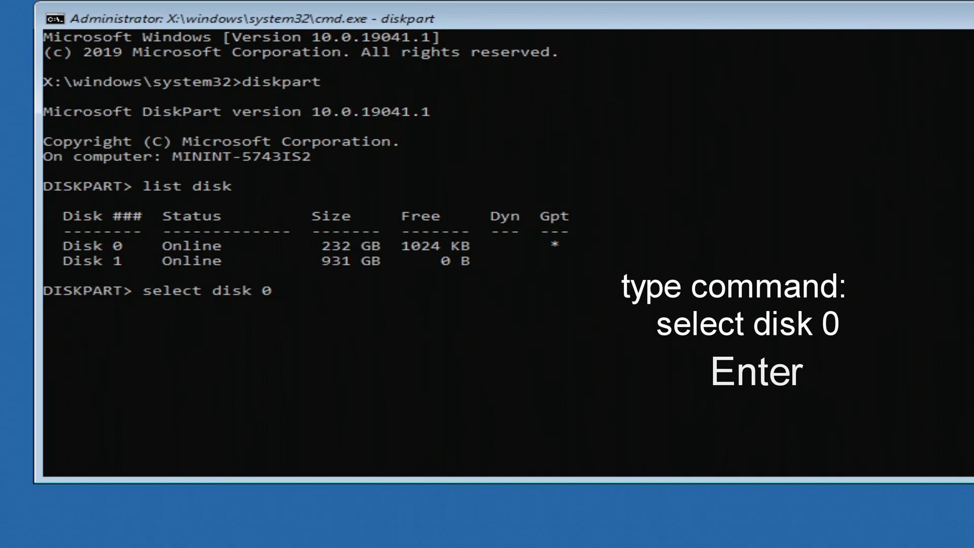
pyautogui.press('Return')
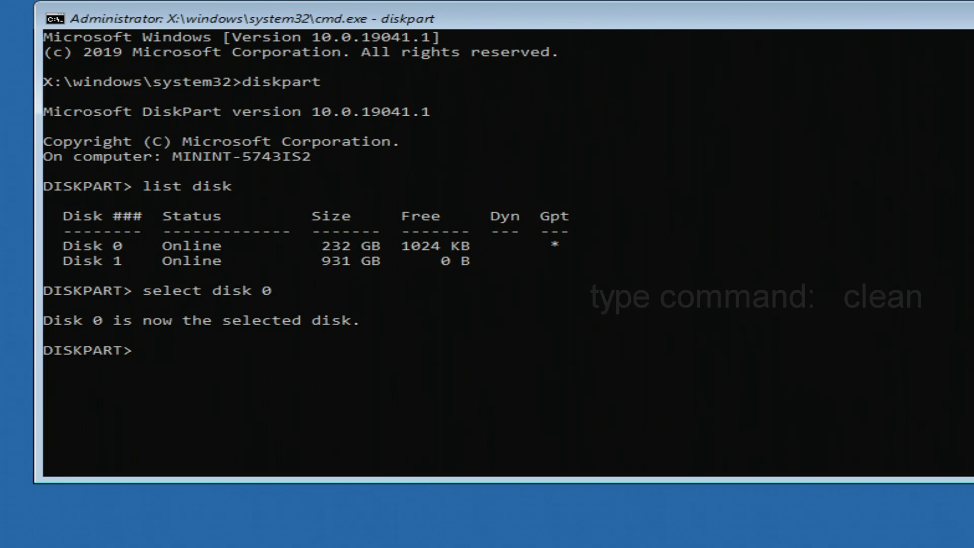
pyautogui.write('cle')
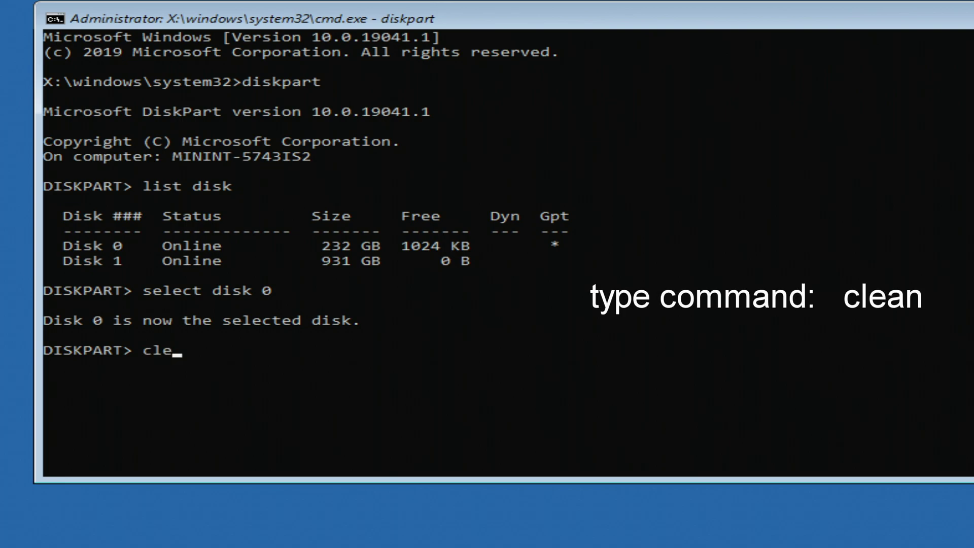
pyautogui.write('an')
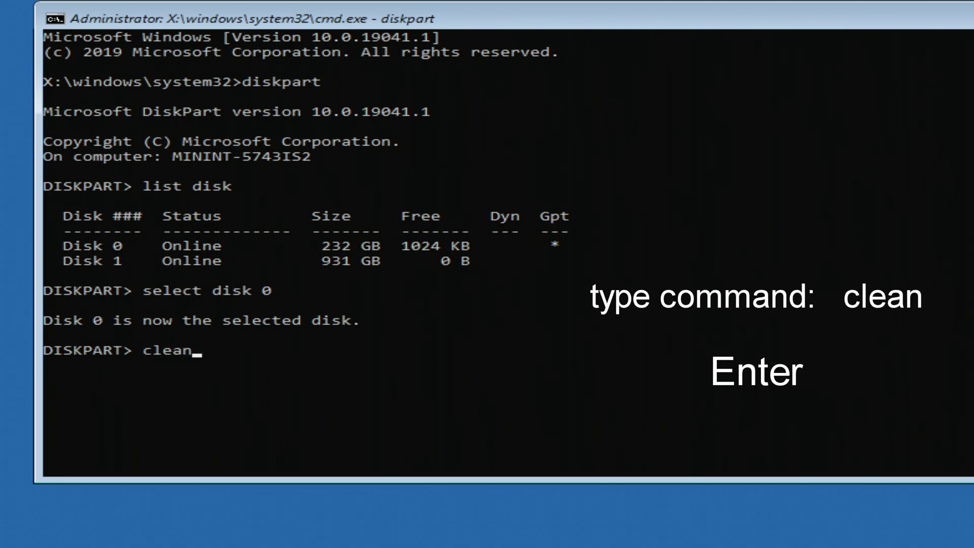
pyautogui.press('Return')
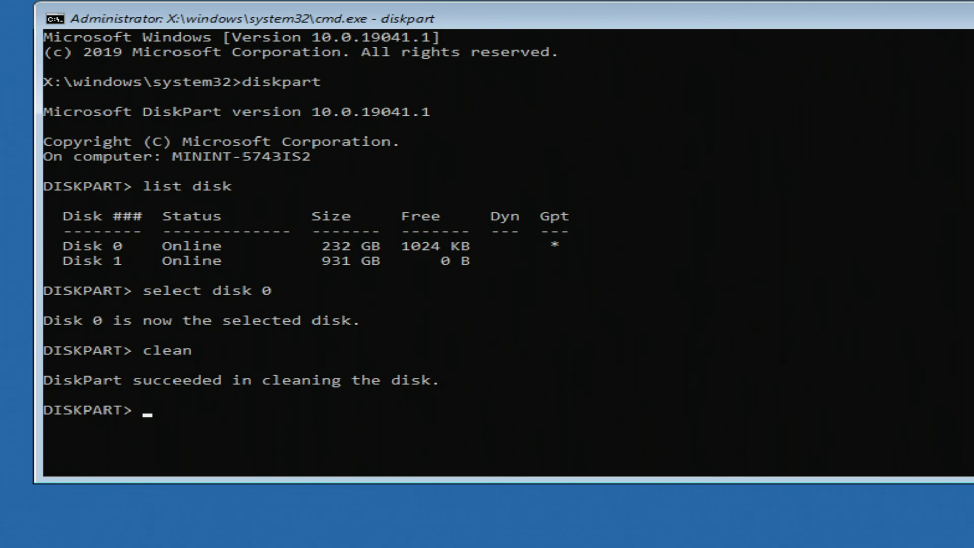
pyautogui.write('e')
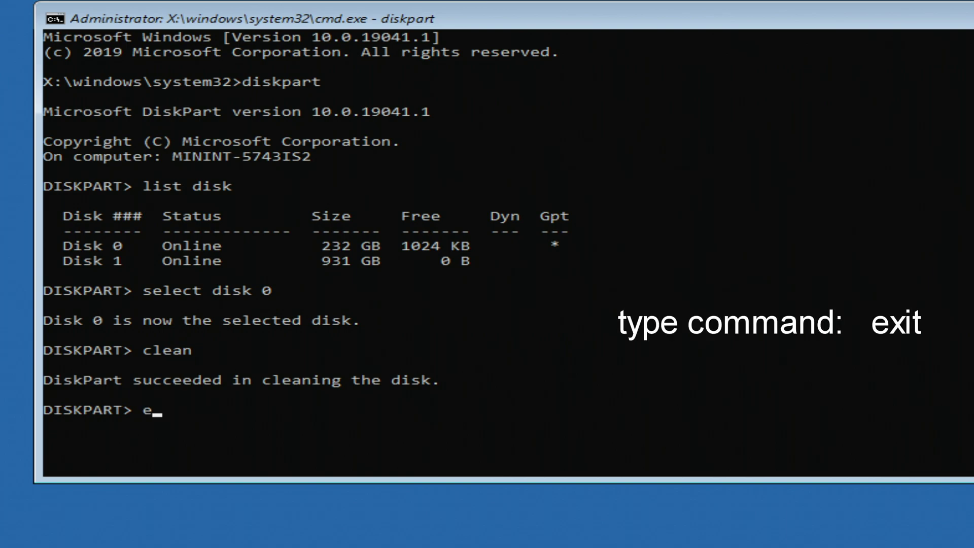
pyautogui.write('xit')
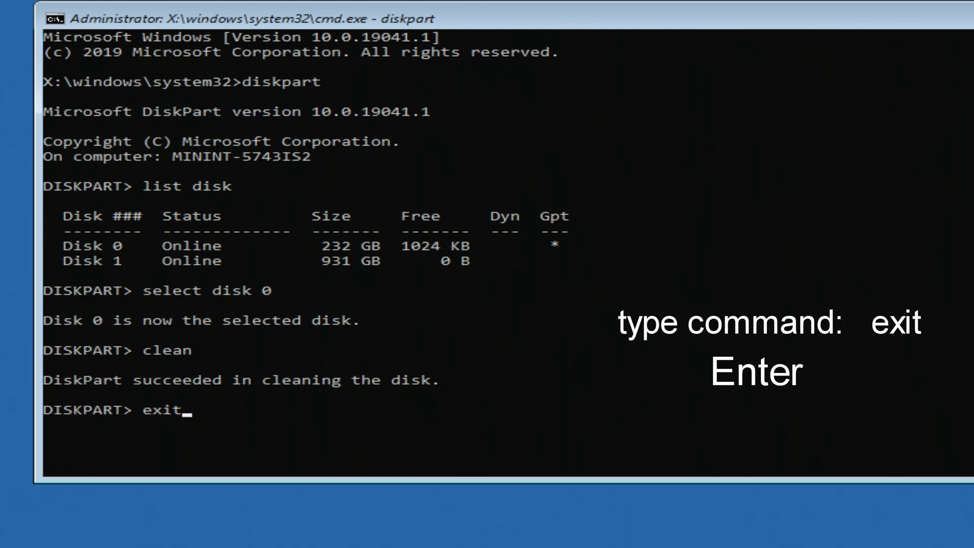
pyautogui.press('Return')
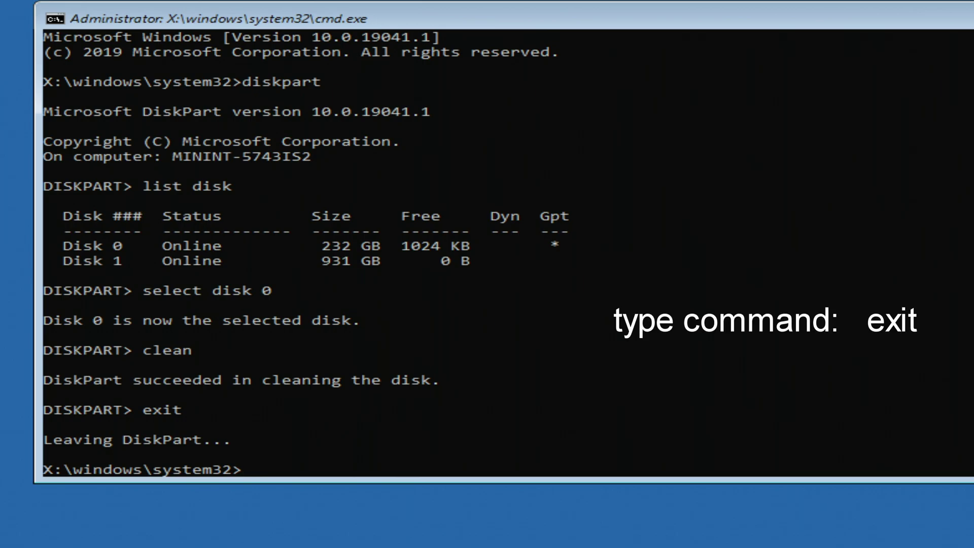
pyautogui.write('exit')
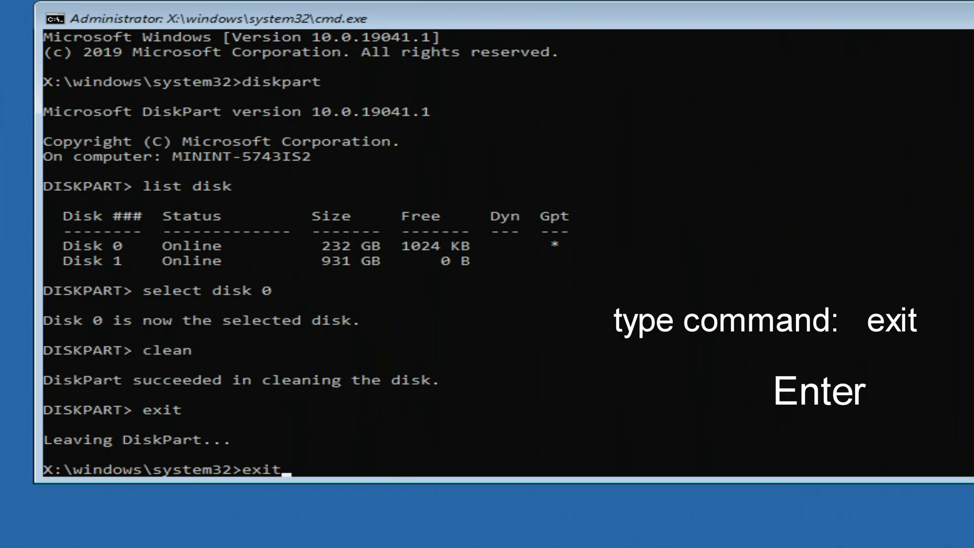
pyautogui.press('Return')
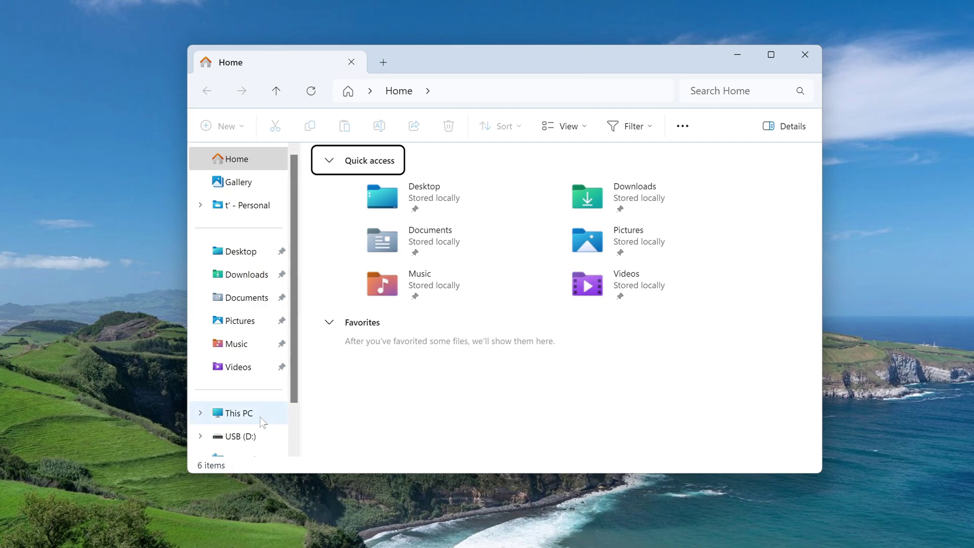
# Check drives C, D and E in This PC, then close the window.
pyautogui.click(291, 371)
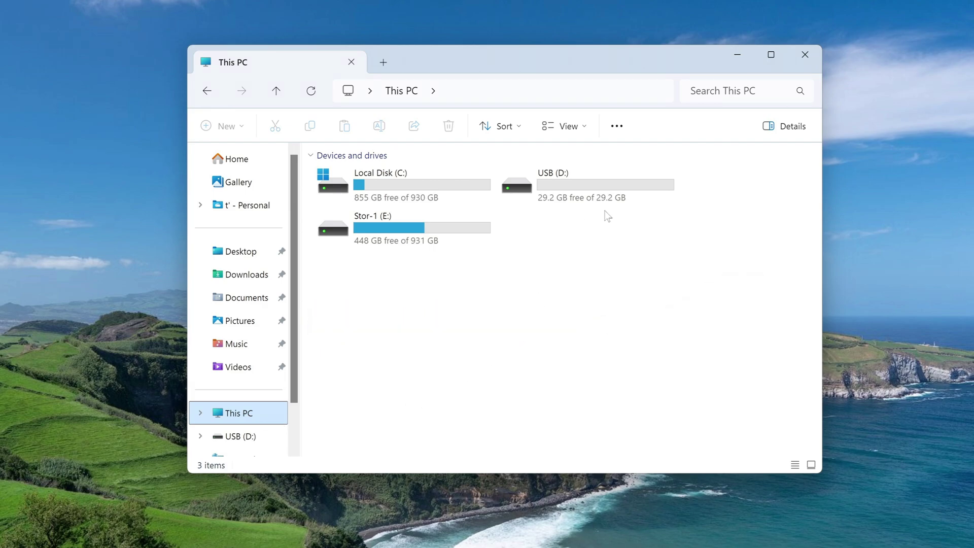
pyautogui.click(804, 54)
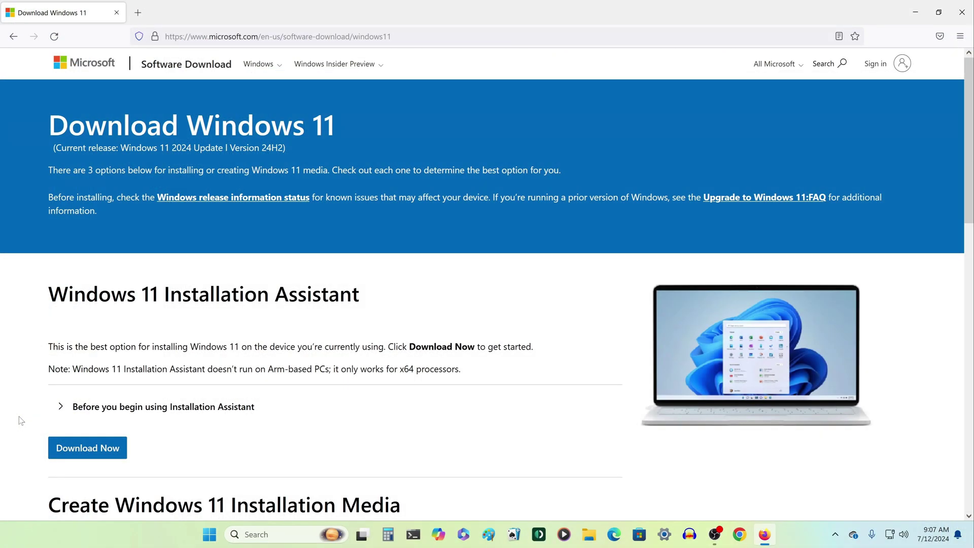
# Download and save mediacreationtool.exe (10.5 MB) from the Create Windows 11 Installation Media section.
pyautogui.scroll(-8, 21, 421)
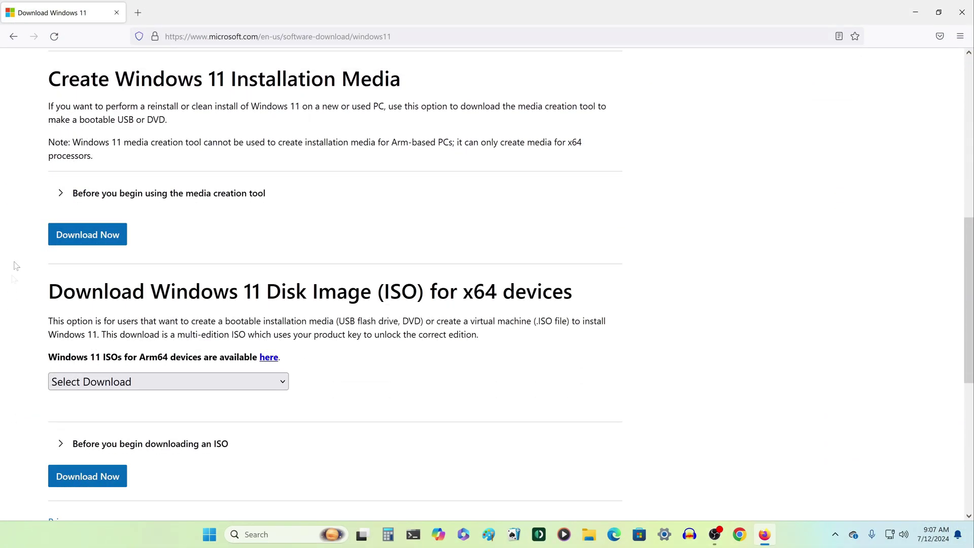
pyautogui.click(61, 196)
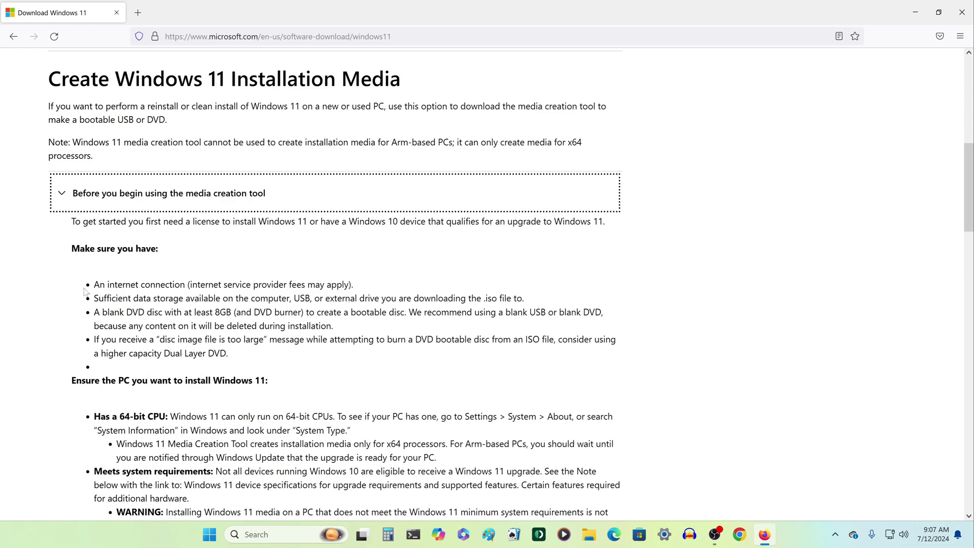
pyautogui.click(61, 196)
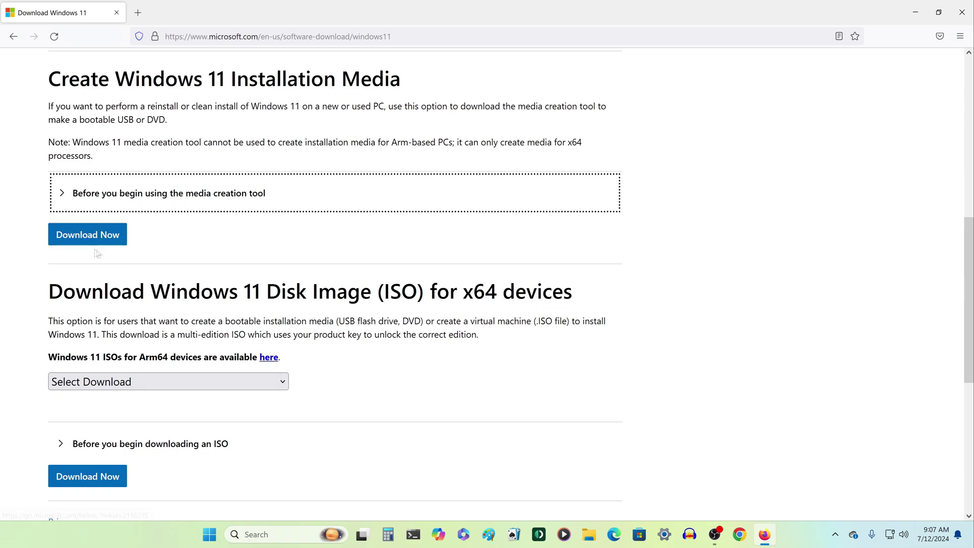
pyautogui.click(109, 244)
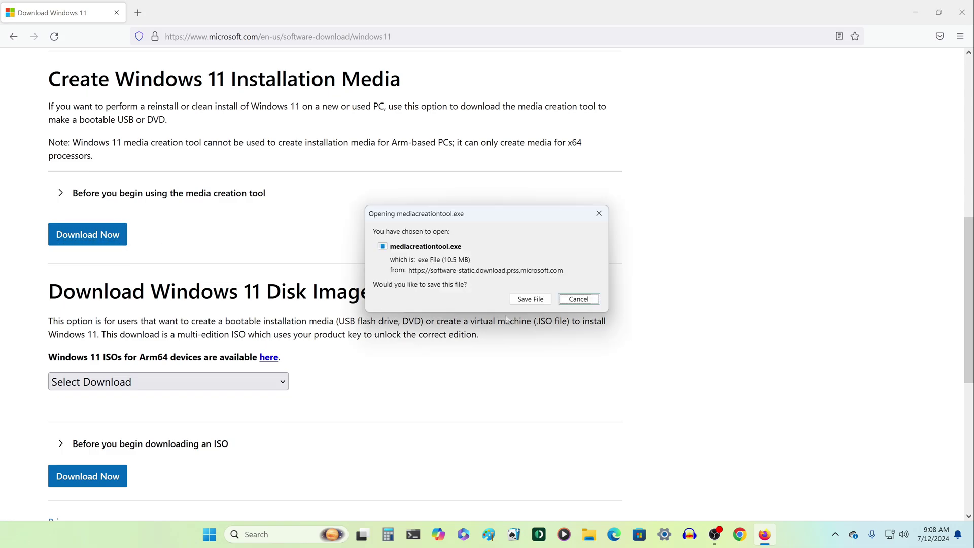
pyautogui.click(530, 299)
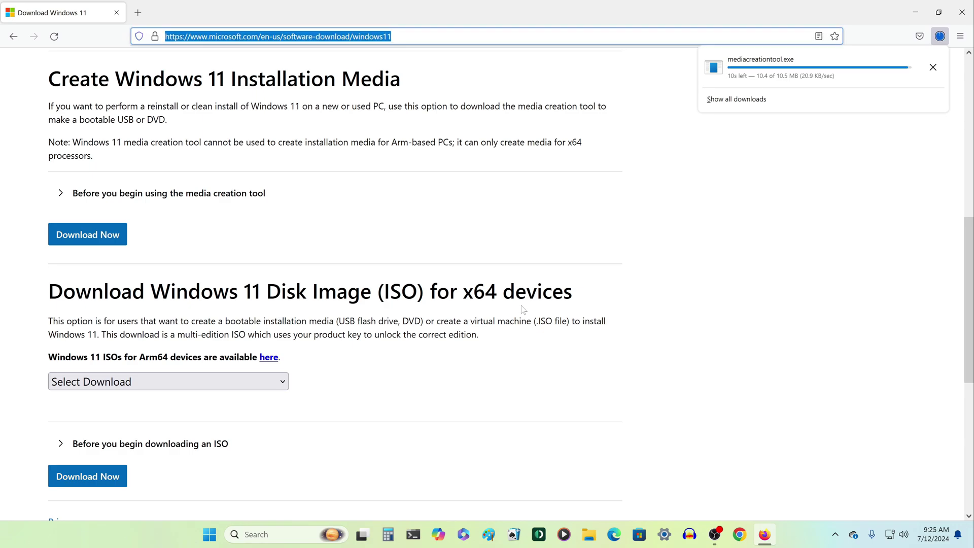
pyautogui.hotkey('ctrl', 'l')
pyautogui.click(523, 310)
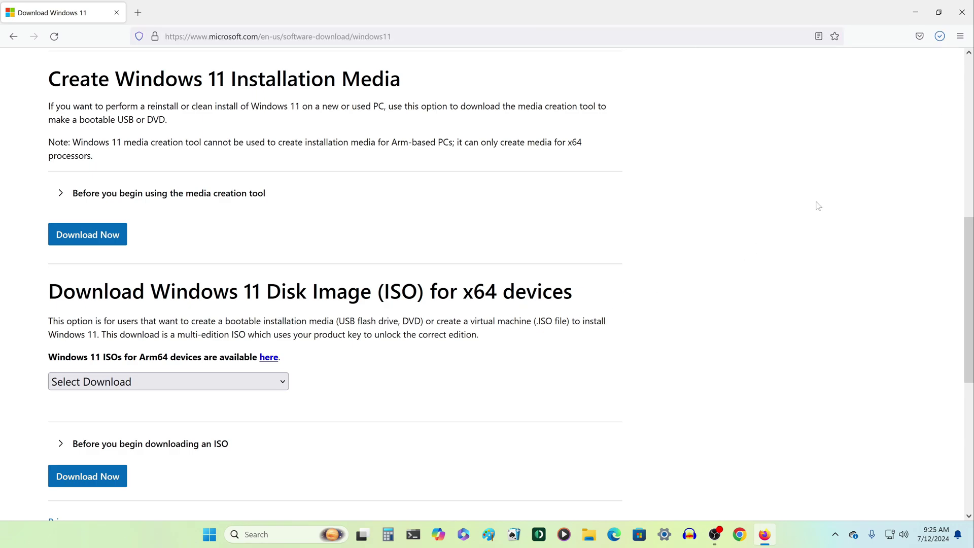
# Close Firefox and launch mediacreationtool from the Downloads folder in File Explorer.
pyautogui.click(962, 12)
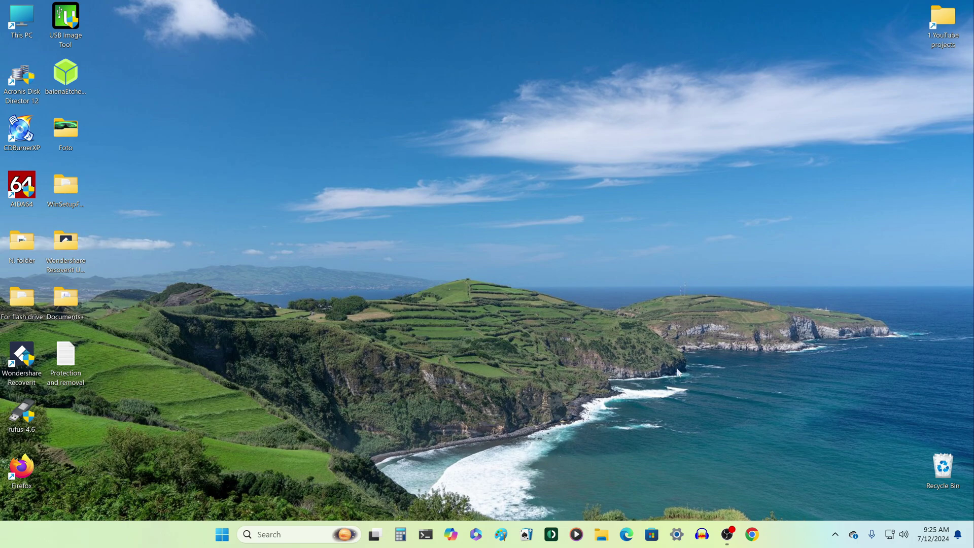
pyautogui.click(601, 534)
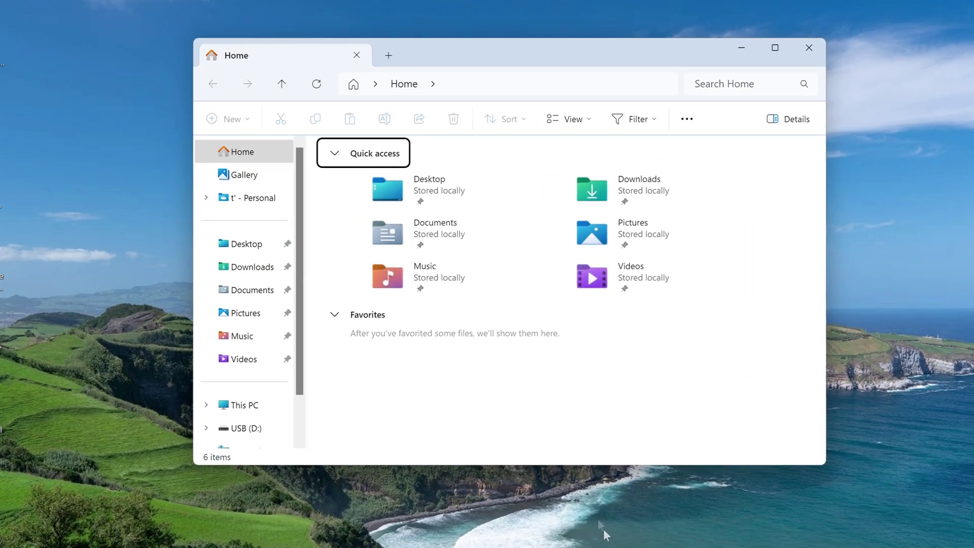
pyautogui.click(238, 405)
pyautogui.click(247, 273)
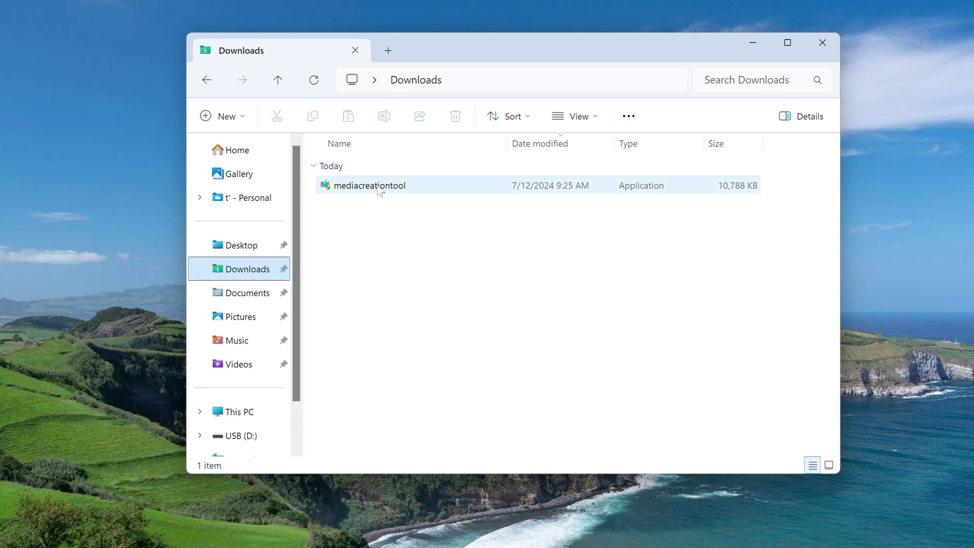
pyautogui.doubleClick(378, 186)
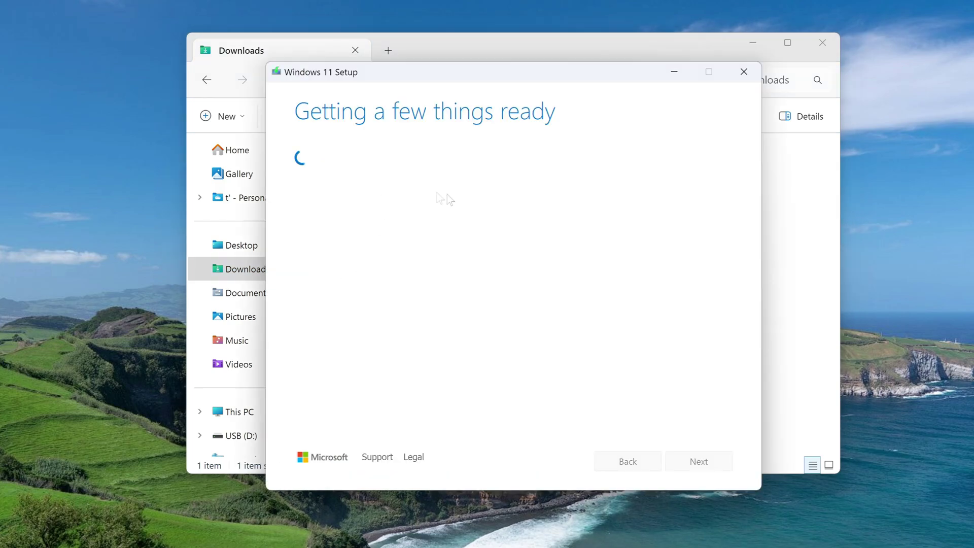
pyautogui.click(822, 42)
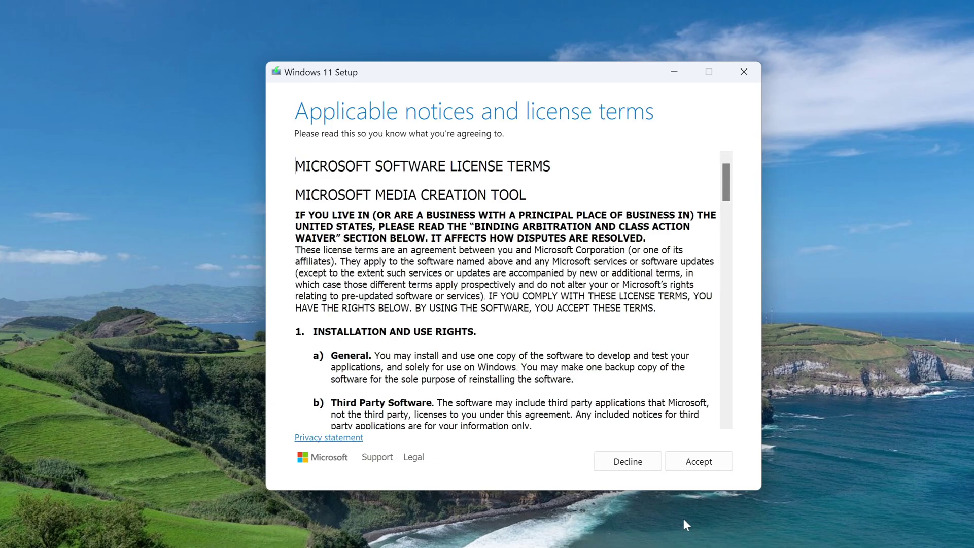
# Accept the license and choose English (United States) with the Windows 11 edition.
pyautogui.click(679, 464)
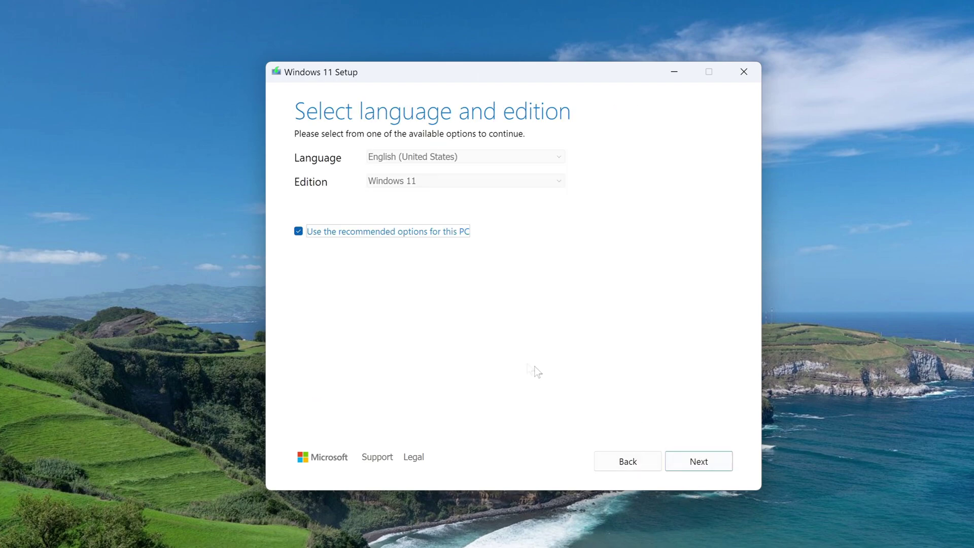
pyautogui.click(298, 232)
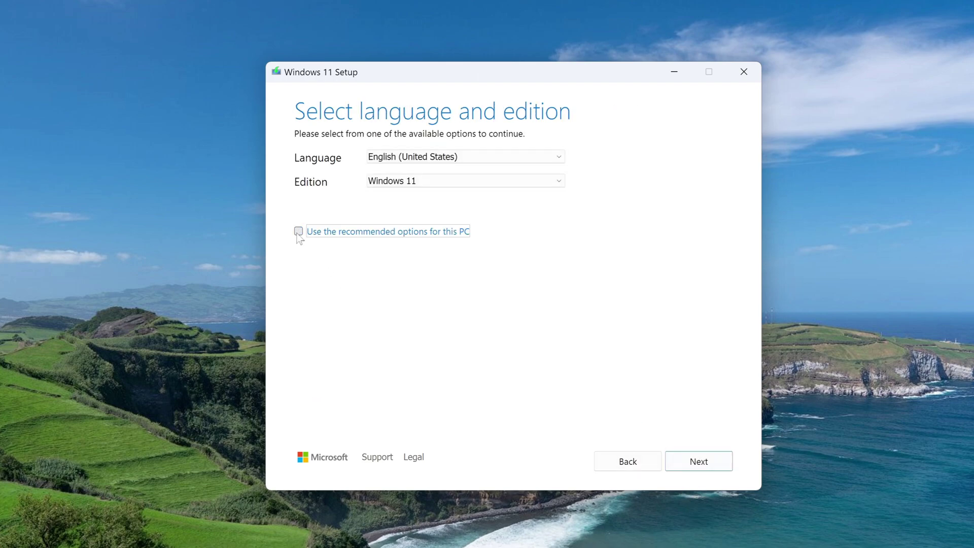
pyautogui.click(520, 159)
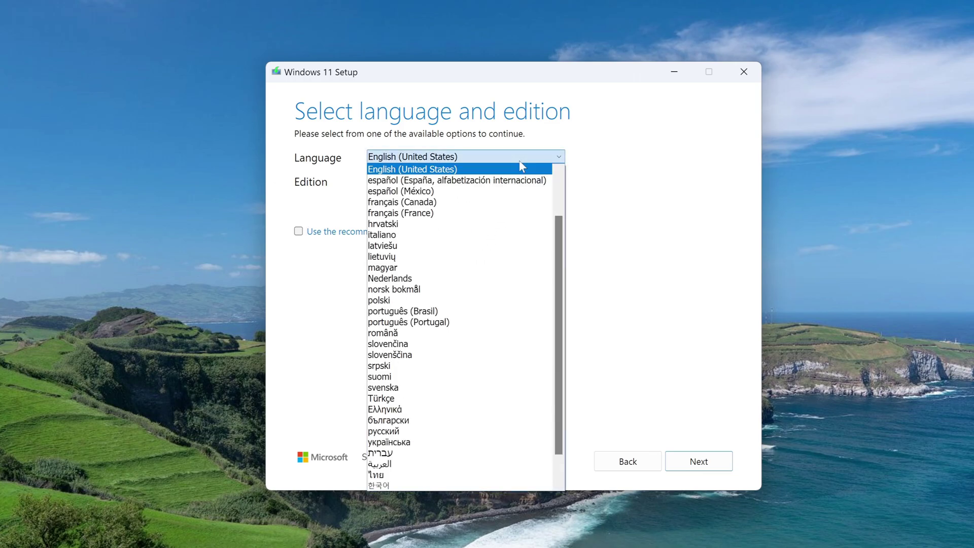
pyautogui.click(603, 182)
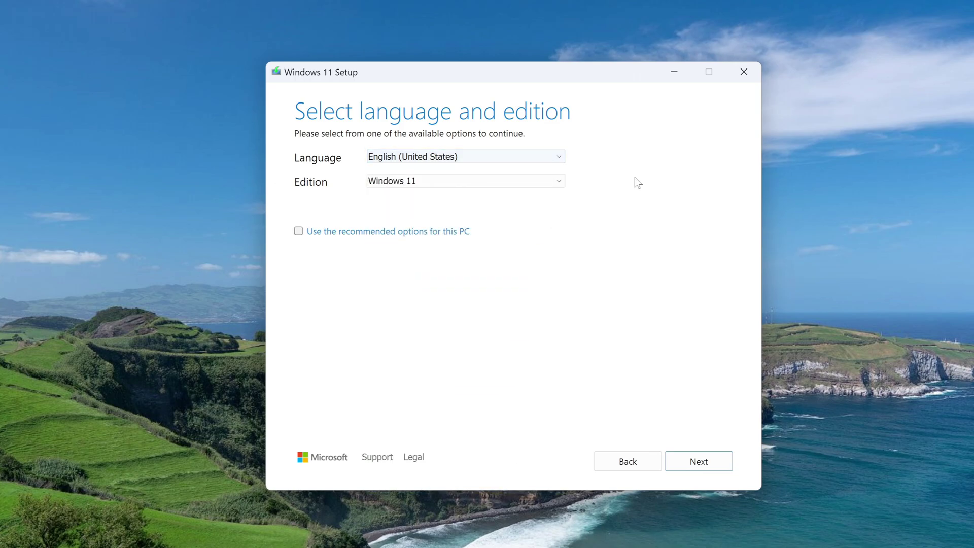
pyautogui.click(678, 467)
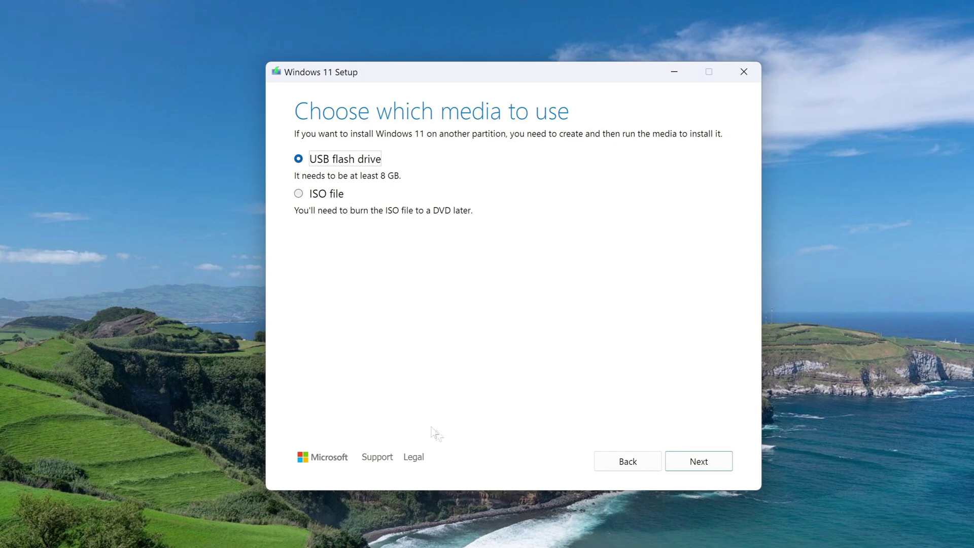
# Create the installation media on the USB flash drive D:.
pyautogui.click(673, 461)
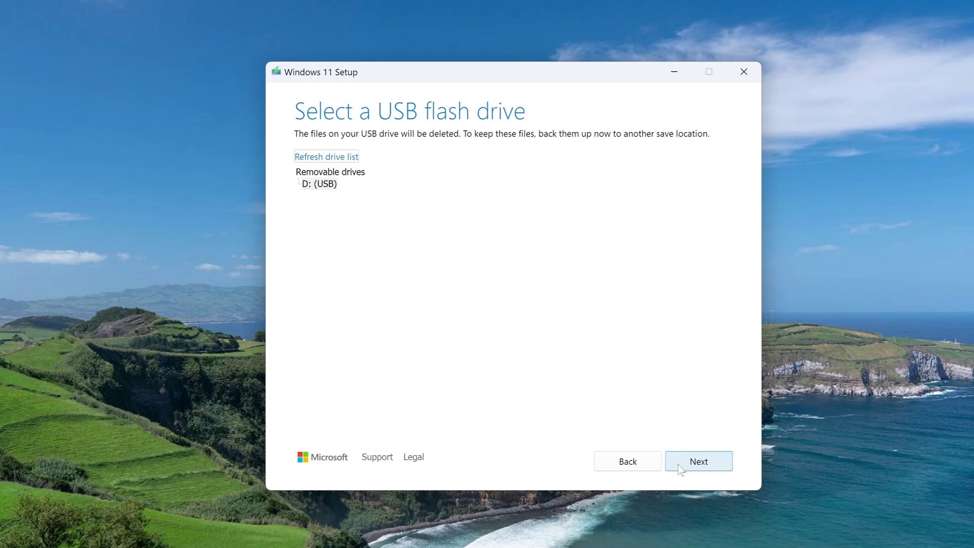
pyautogui.click(678, 465)
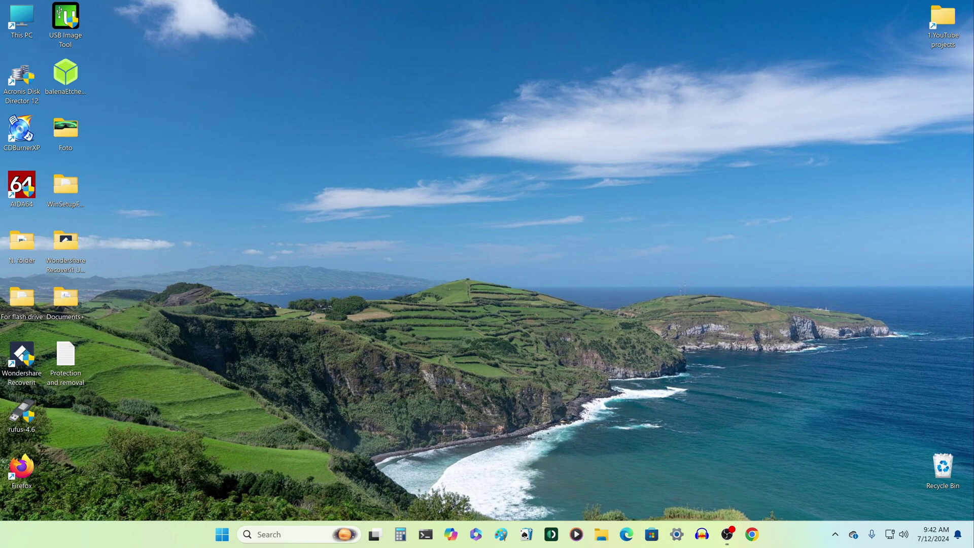
pyautogui.click(603, 535)
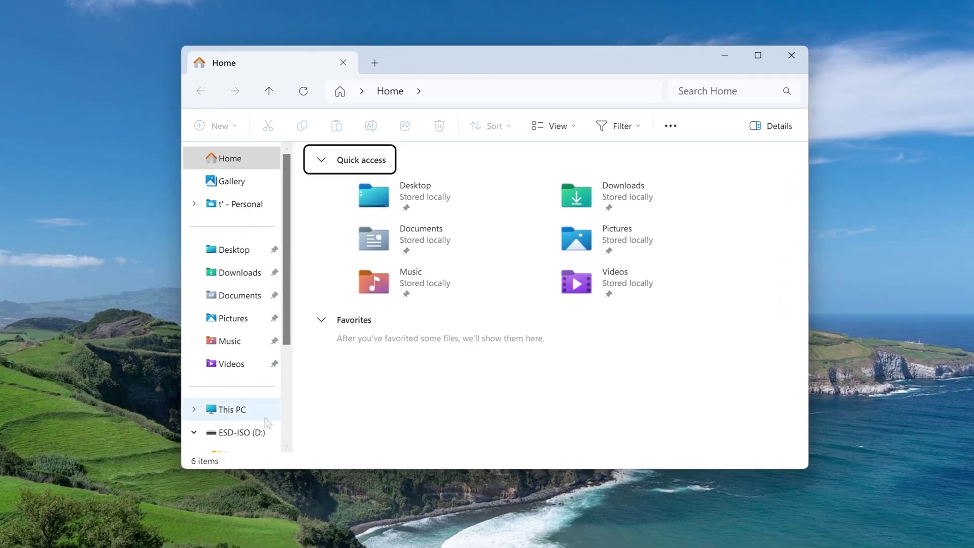
# Open the ESD-ISO (D:) drive to check its files, then close File Explorer.
pyautogui.click(257, 414)
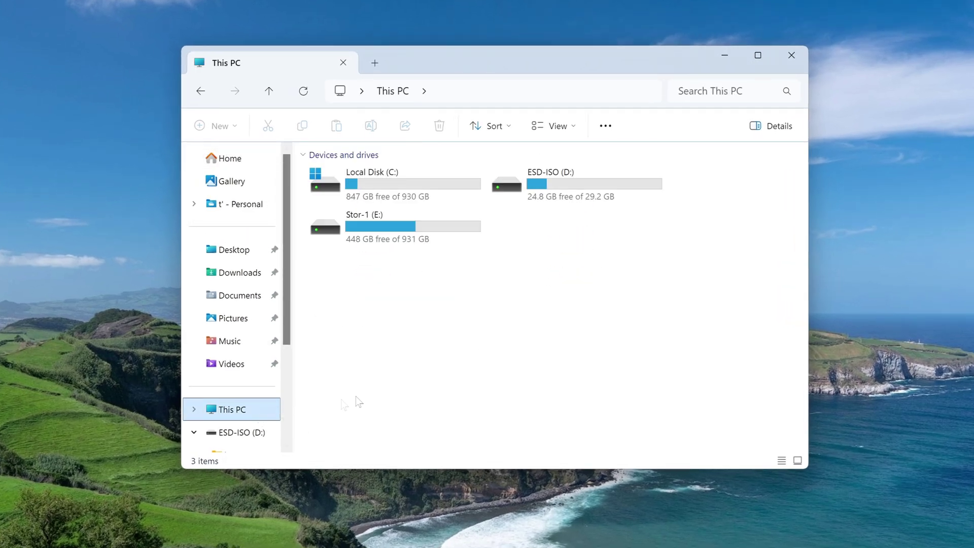
pyautogui.doubleClick(583, 195)
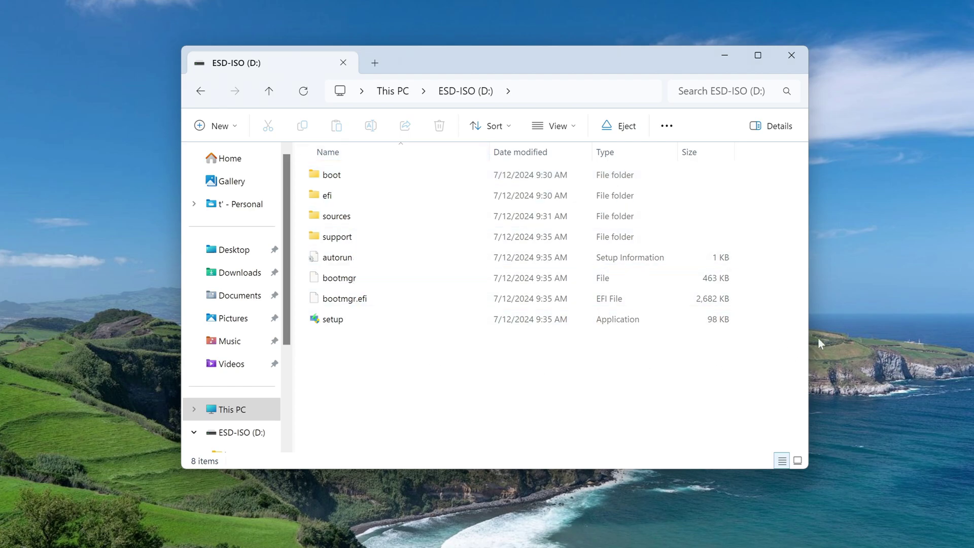
pyautogui.click(791, 57)
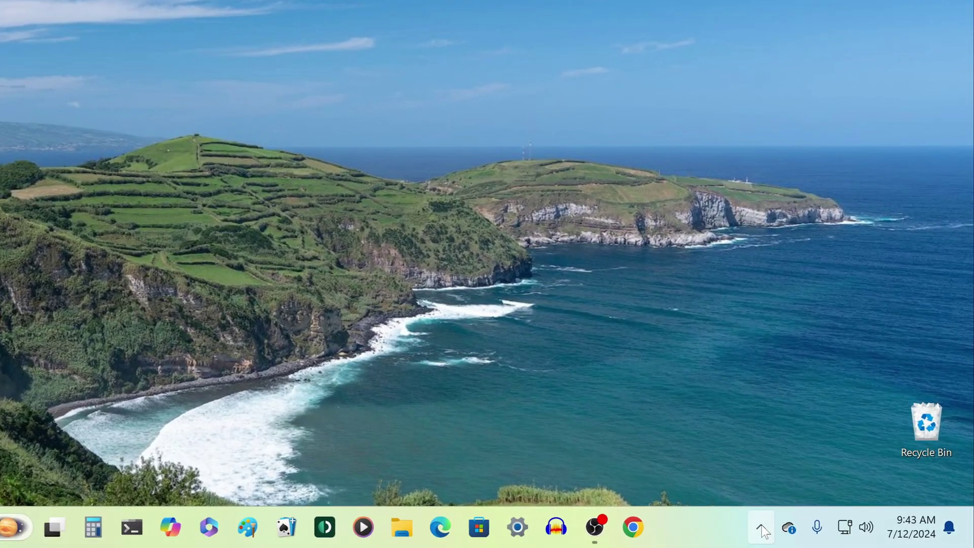
# Eject USB_0114 from the USB icon in the system tray.
pyautogui.click(762, 526)
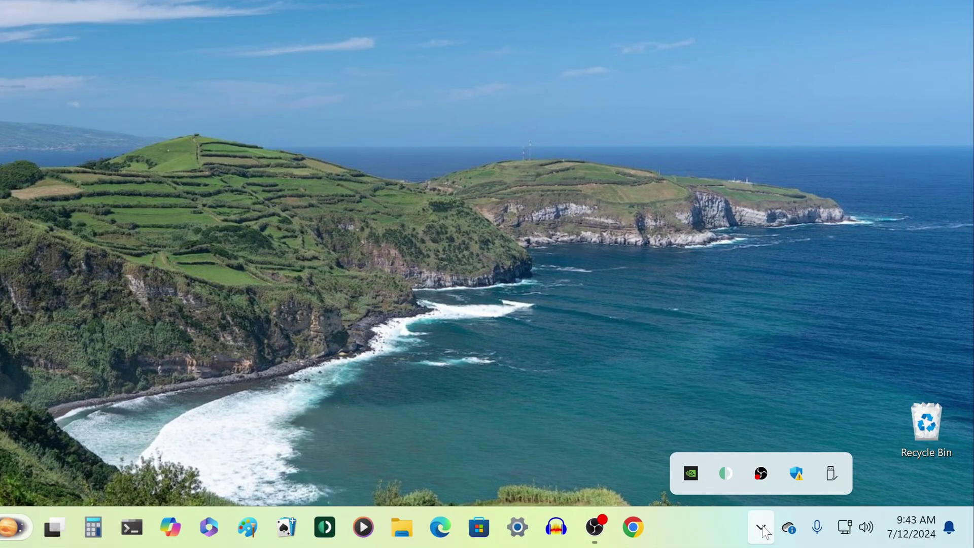
pyautogui.rightClick(831, 478)
pyautogui.click(825, 444)
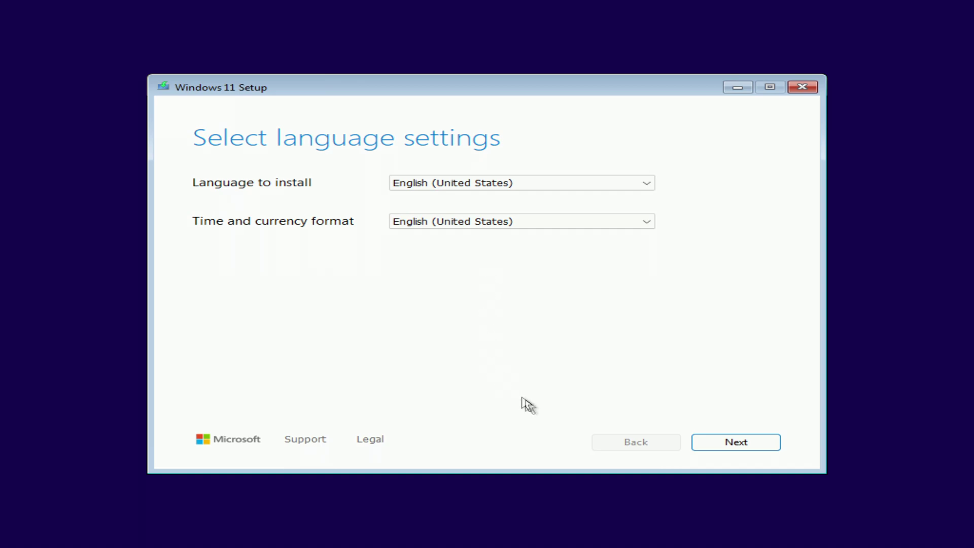
# Keep English (United States) language and keyboard, and agree that everything will be deleted.
pyautogui.click(712, 448)
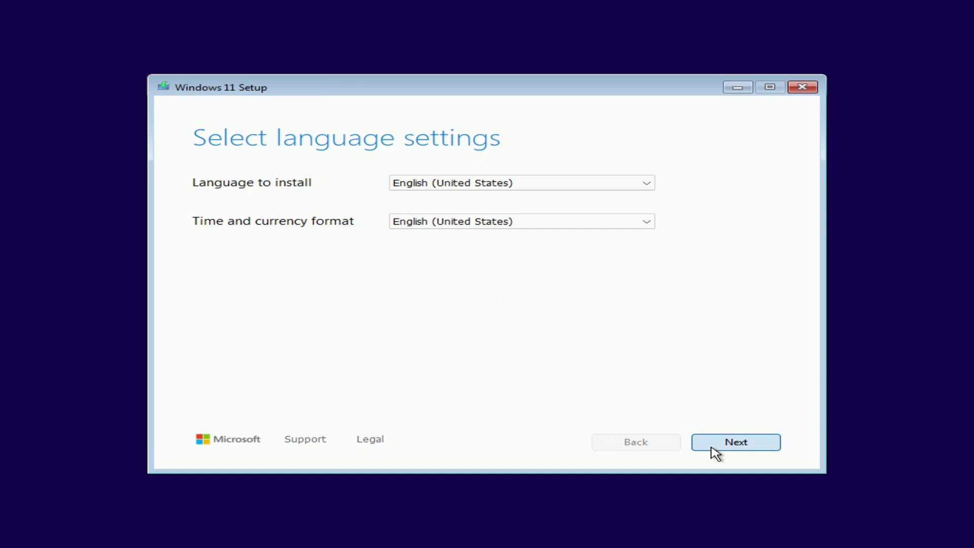
pyautogui.click(715, 453)
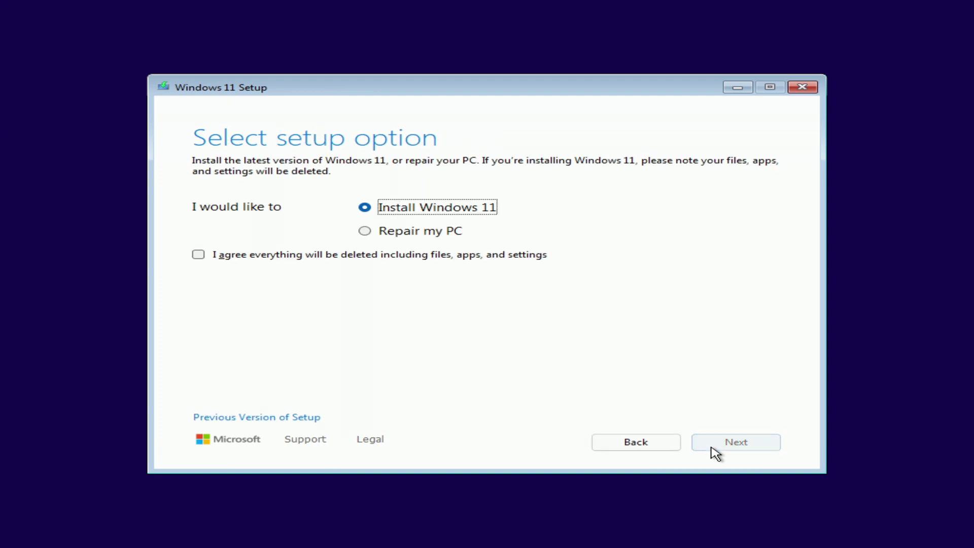
pyautogui.click(200, 258)
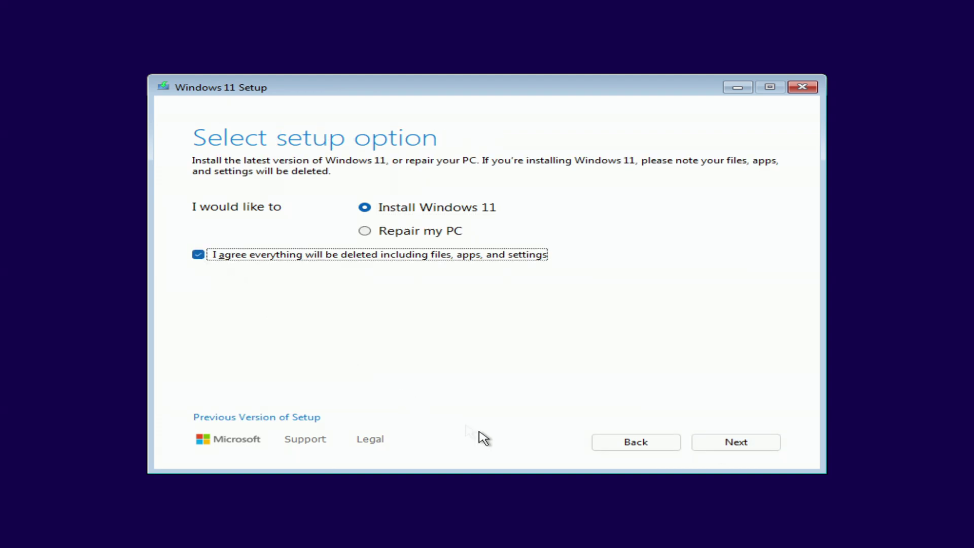
pyautogui.click(706, 453)
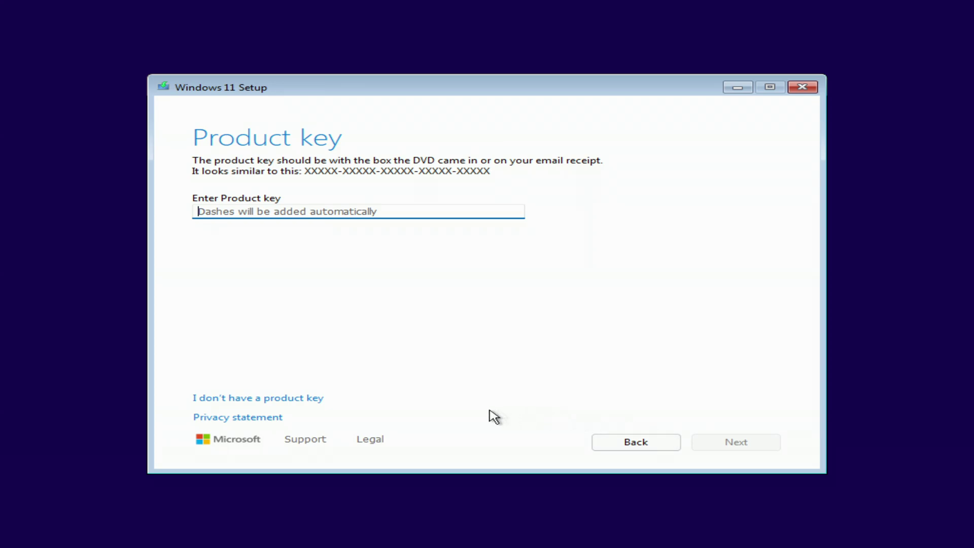
# Proceed without a product key, pick Windows 11 Pro, and accept the license.
pyautogui.click(272, 399)
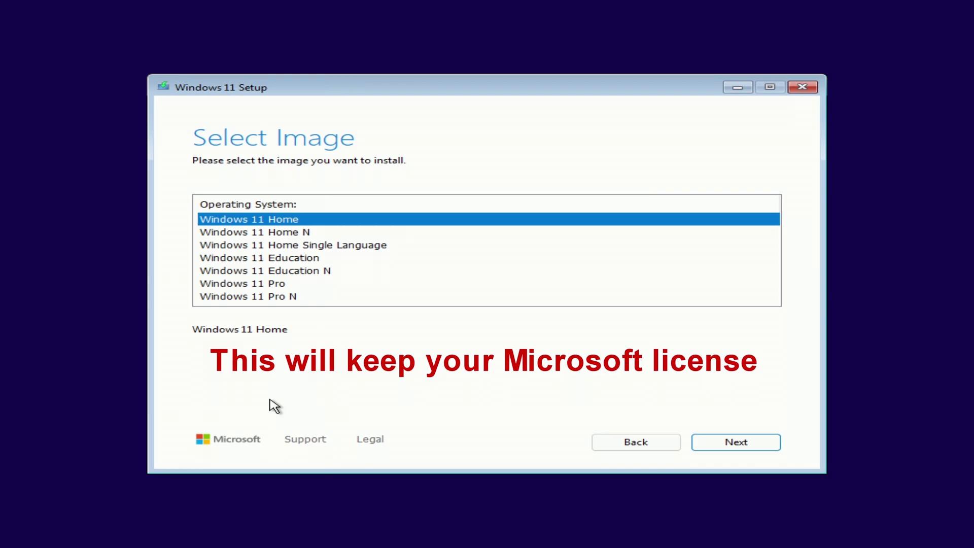
pyautogui.click(270, 287)
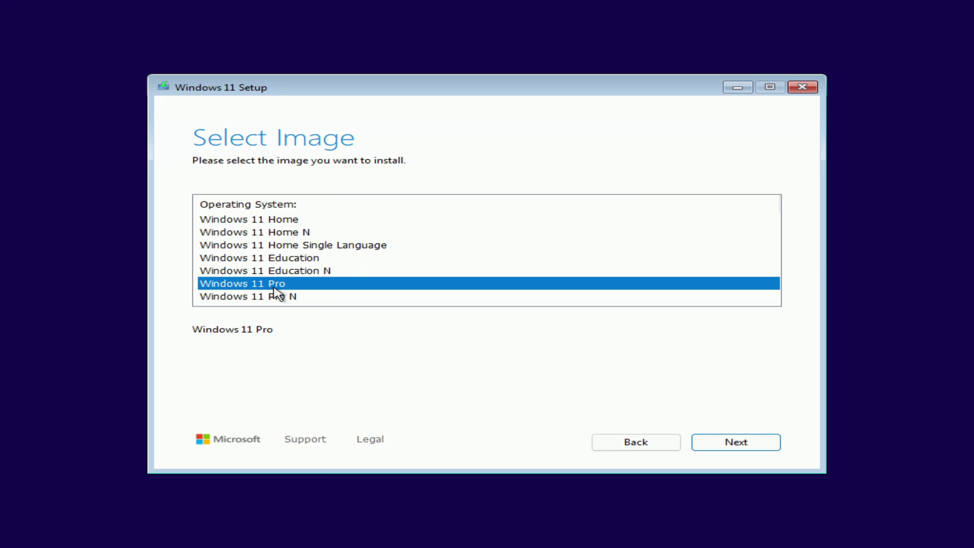
pyautogui.click(713, 455)
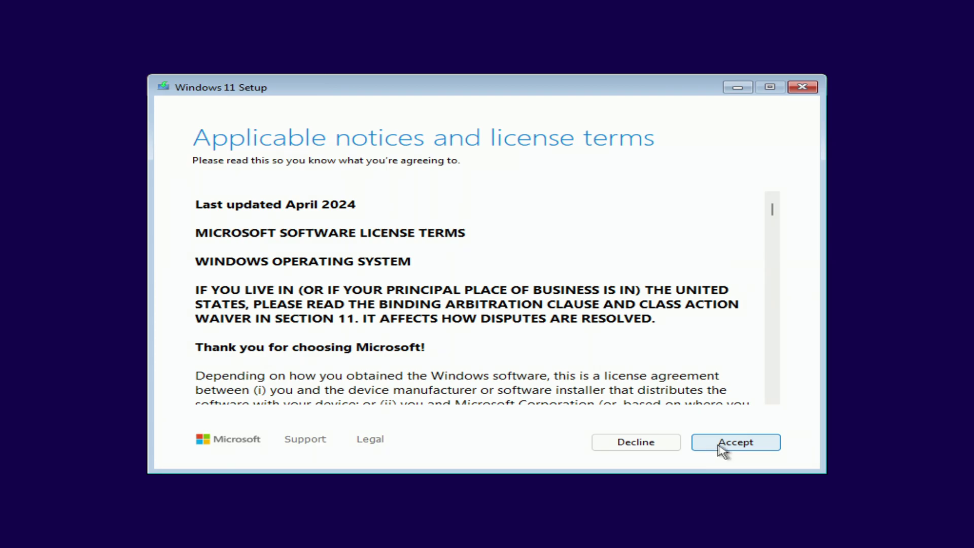
pyautogui.click(736, 442)
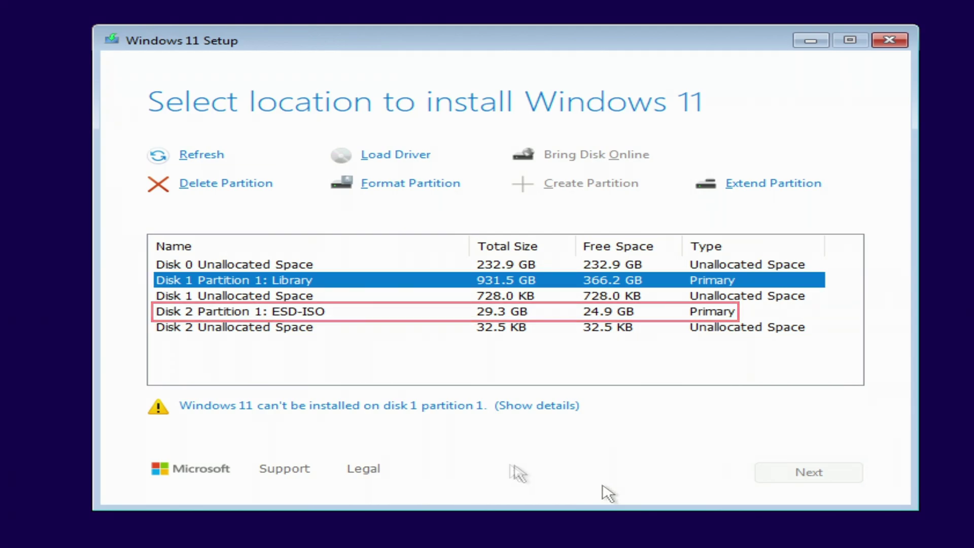
# Install Windows 11 Pro onto Disk 0's 232.9 GB unallocated space.
pyautogui.click(376, 264)
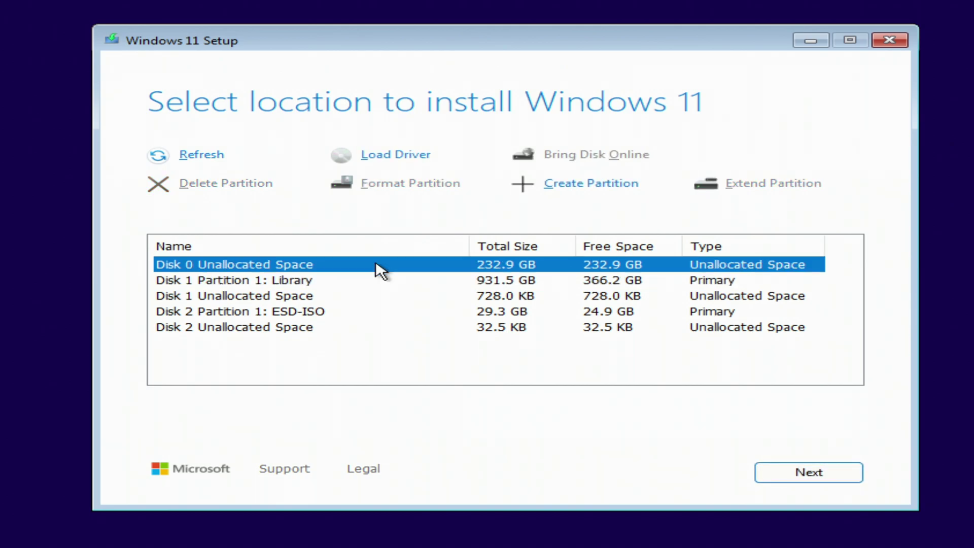
pyautogui.click(769, 477)
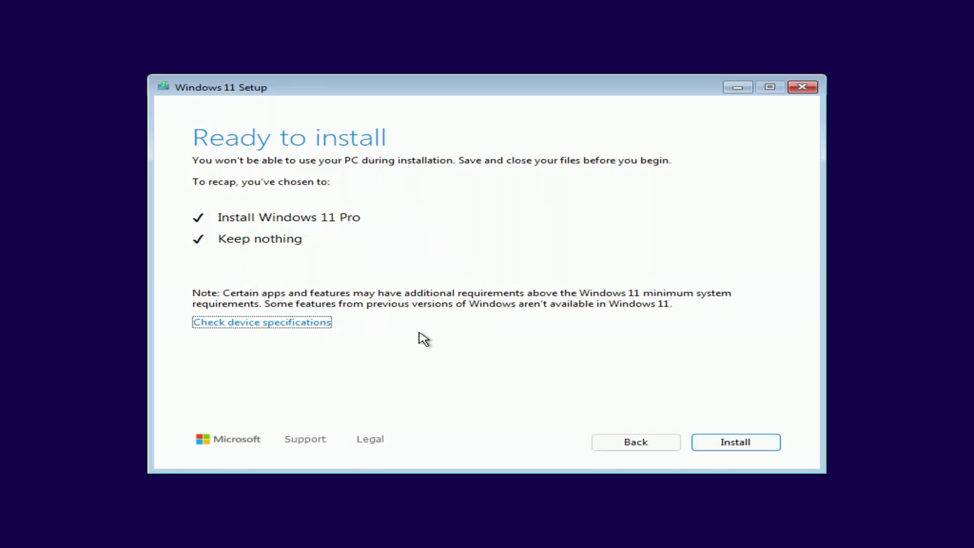
pyautogui.click(704, 445)
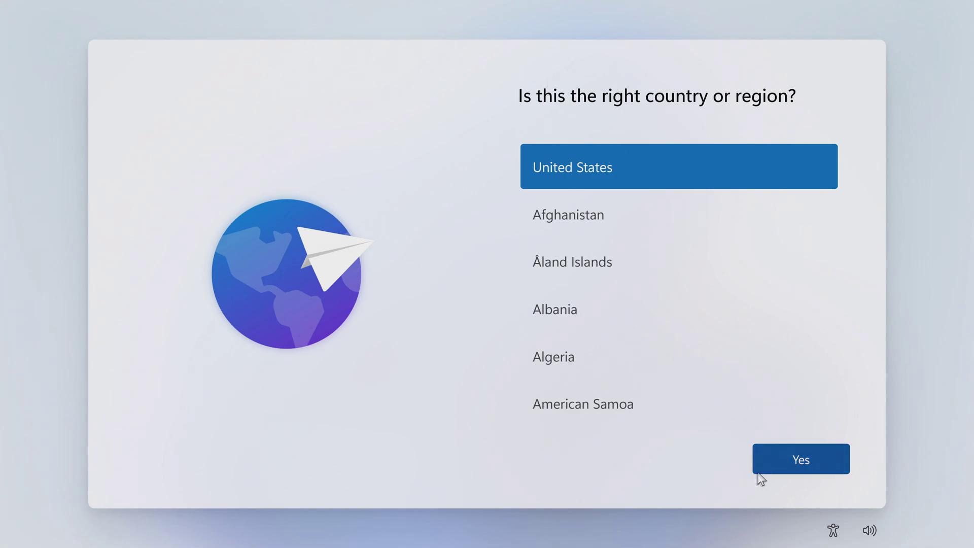
# Confirm United States and the US keyboard layout, add no second layout, and accept the license terms.
pyautogui.click(766, 464)
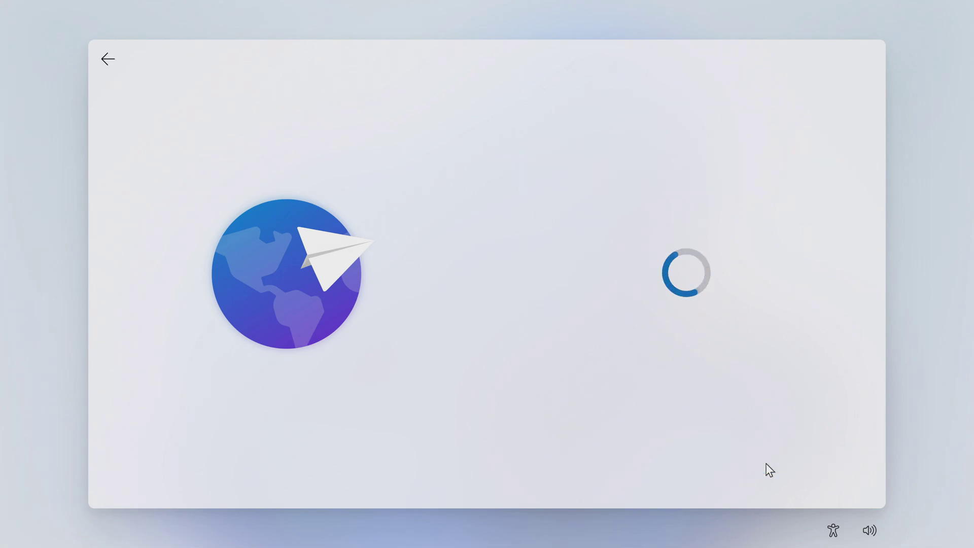
pyautogui.click(765, 464)
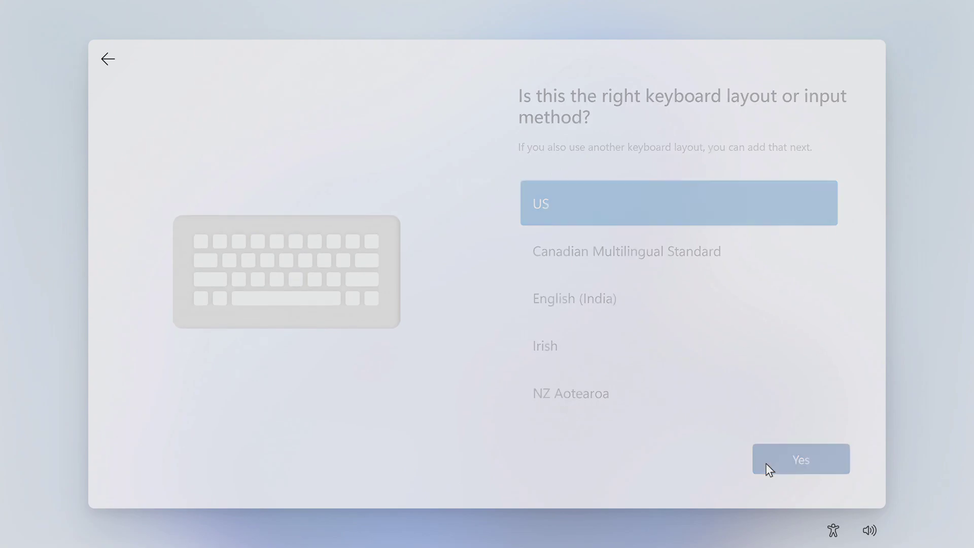
pyautogui.click(765, 464)
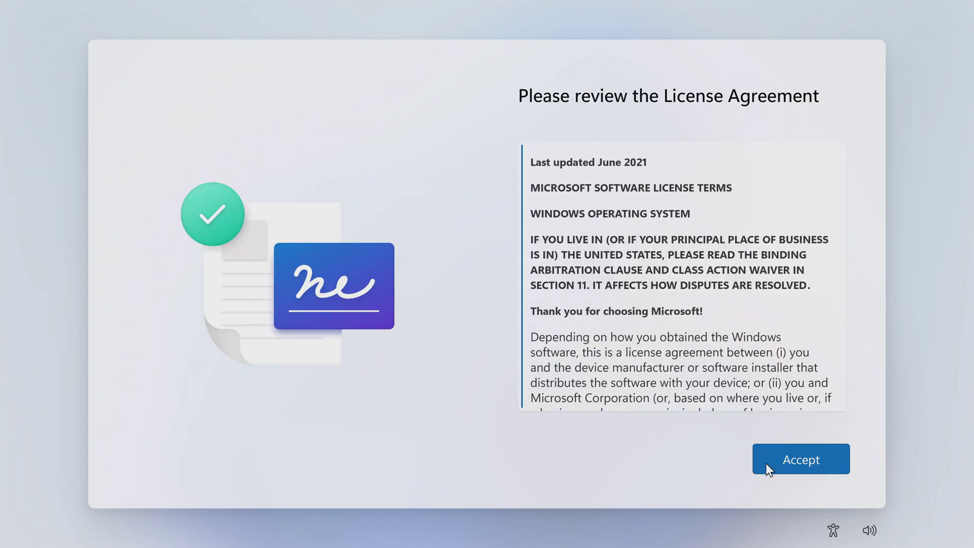
pyautogui.click(765, 464)
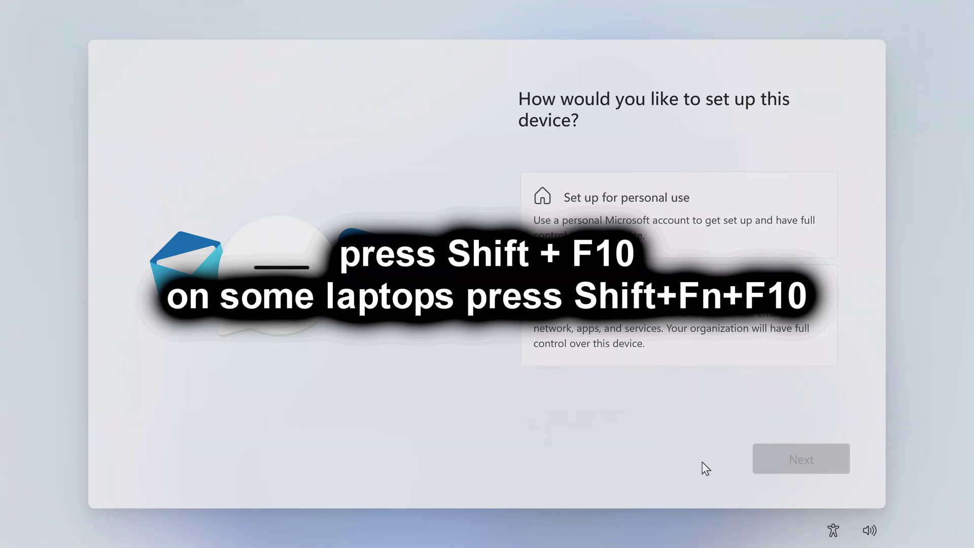
# Open a Command Prompt over setup with Shift+F10 and enter oobe\bypassnro.
pyautogui.hotkey('shift', 'F10')
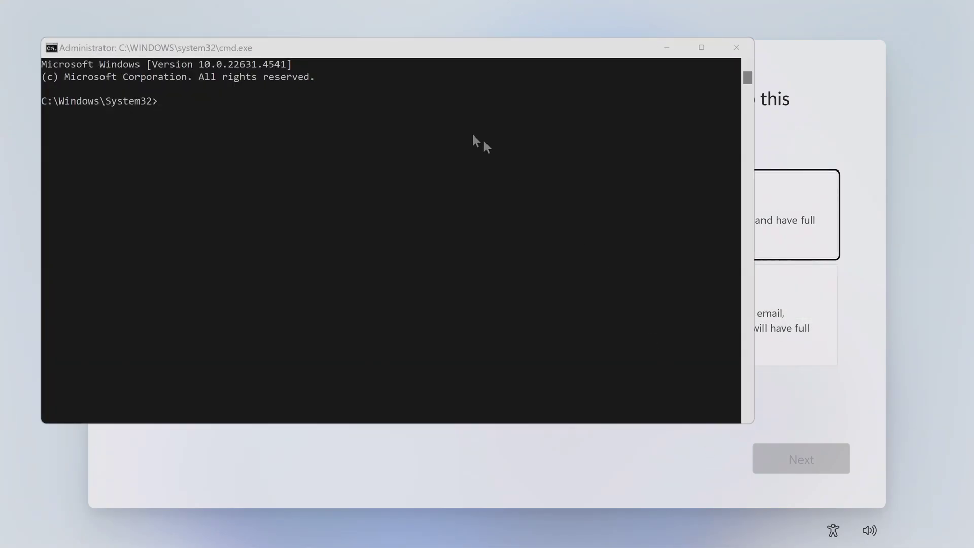
pyautogui.moveTo(315, 44); pyautogui.dragTo(466, 89)
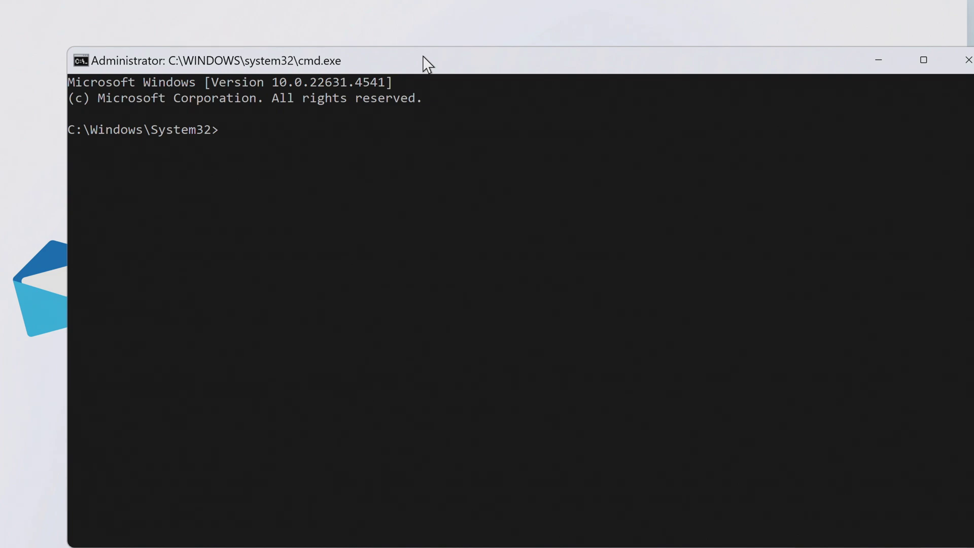
pyautogui.write('oob')
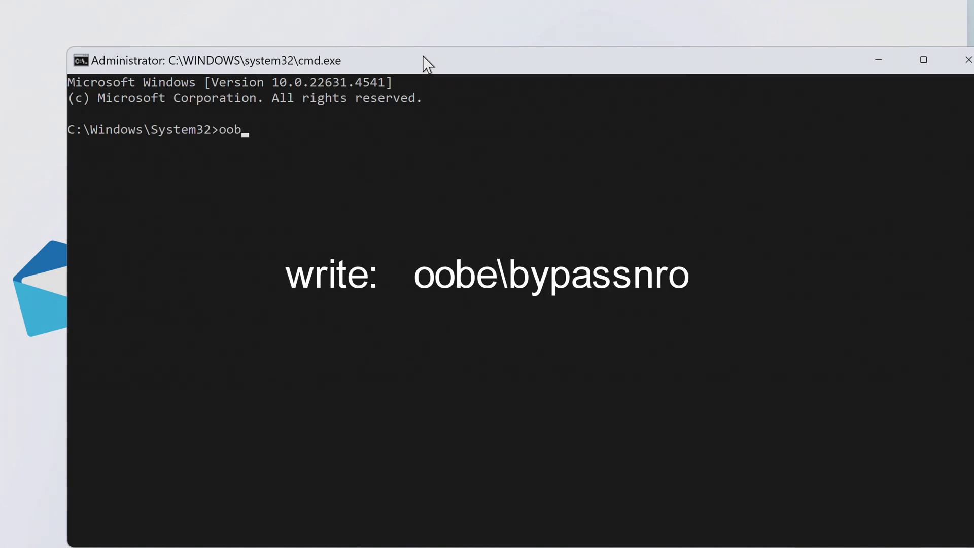
pyautogui.write('e\\bypassnro')
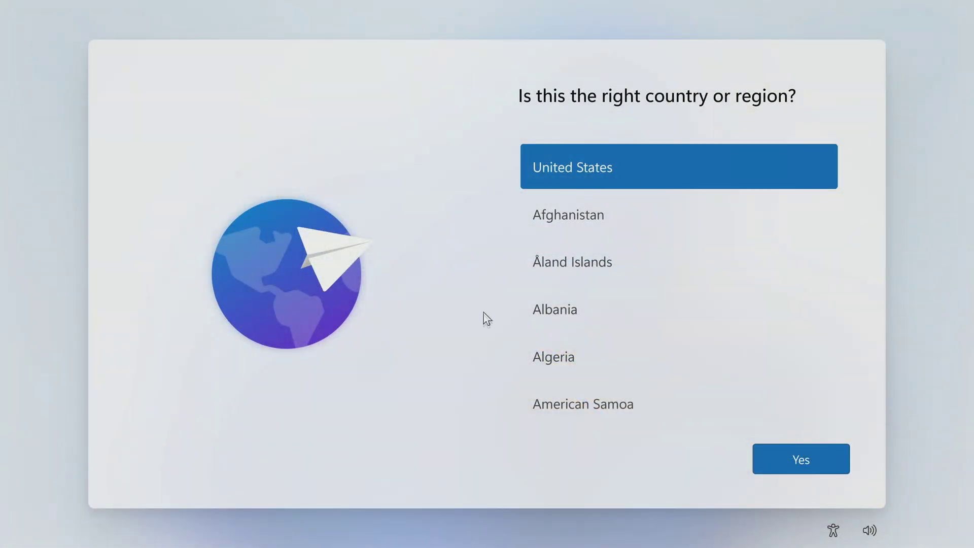
# Re-confirm United States and the US keyboard layout, skipping a second layout.
pyautogui.click(766, 460)
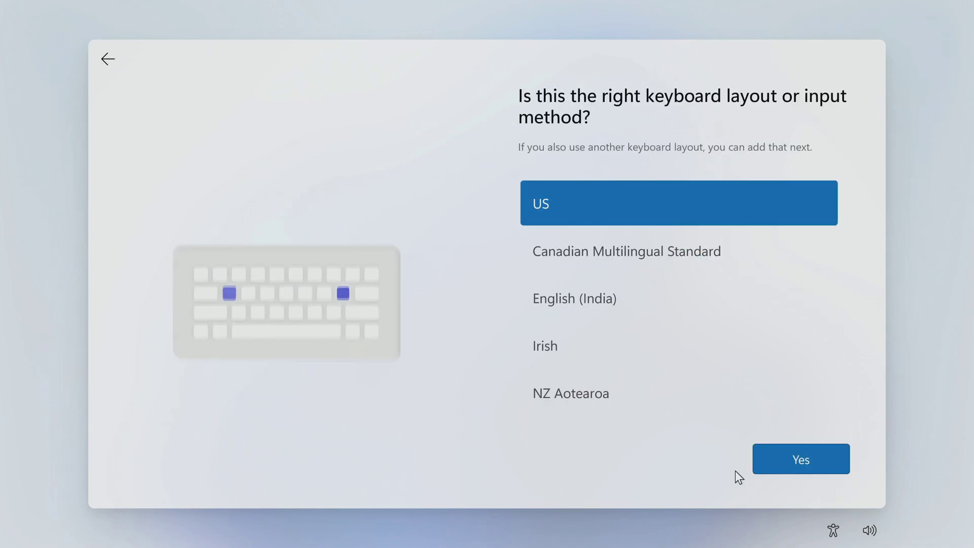
pyautogui.click(773, 459)
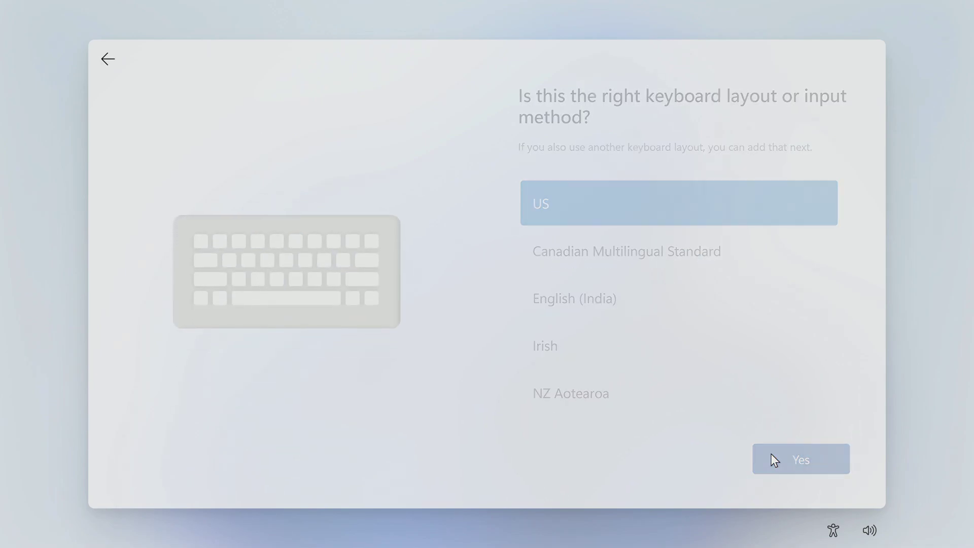
pyautogui.click(773, 467)
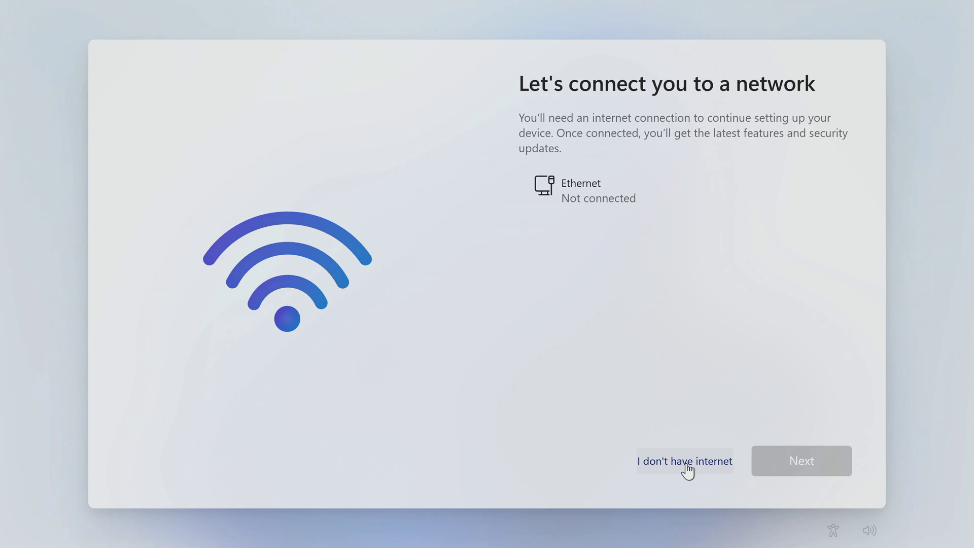
# Choose limited setup and create a local account with the user's name and a blank password.
pyautogui.click(687, 465)
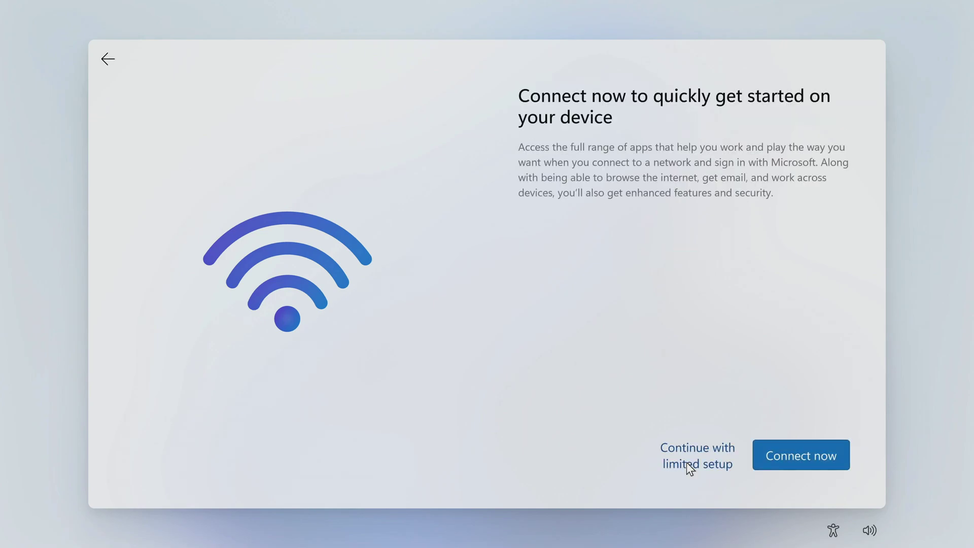
pyautogui.click(686, 462)
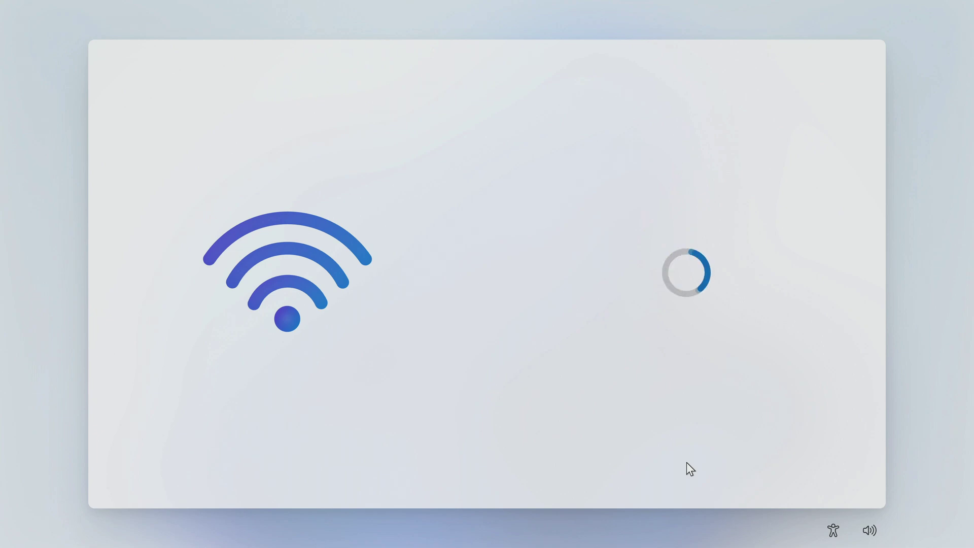
pyautogui.write('Malik')
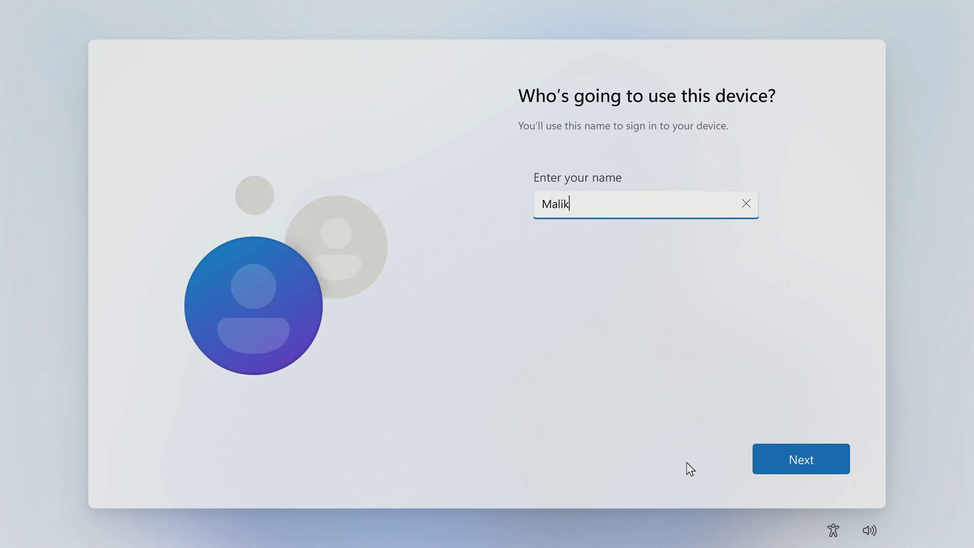
pyautogui.click(765, 462)
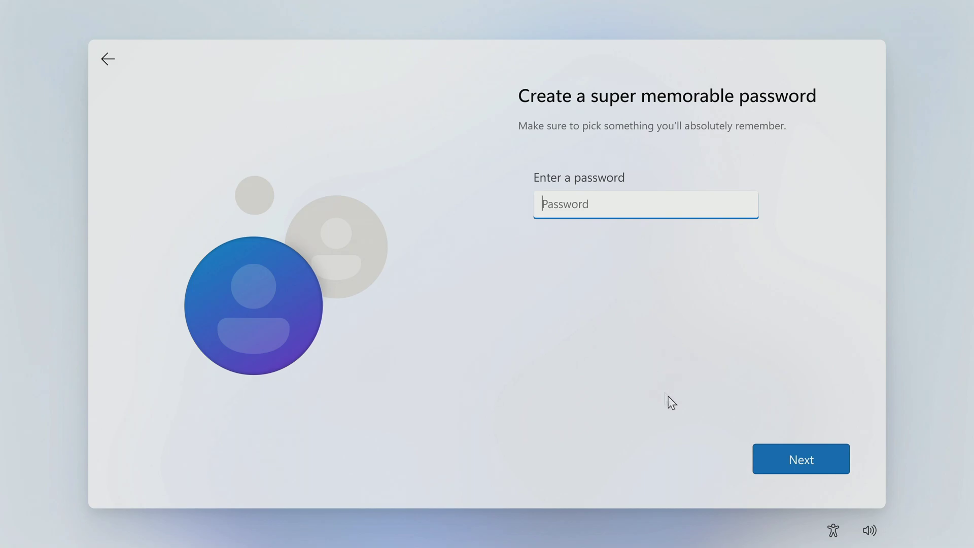
pyautogui.click(771, 464)
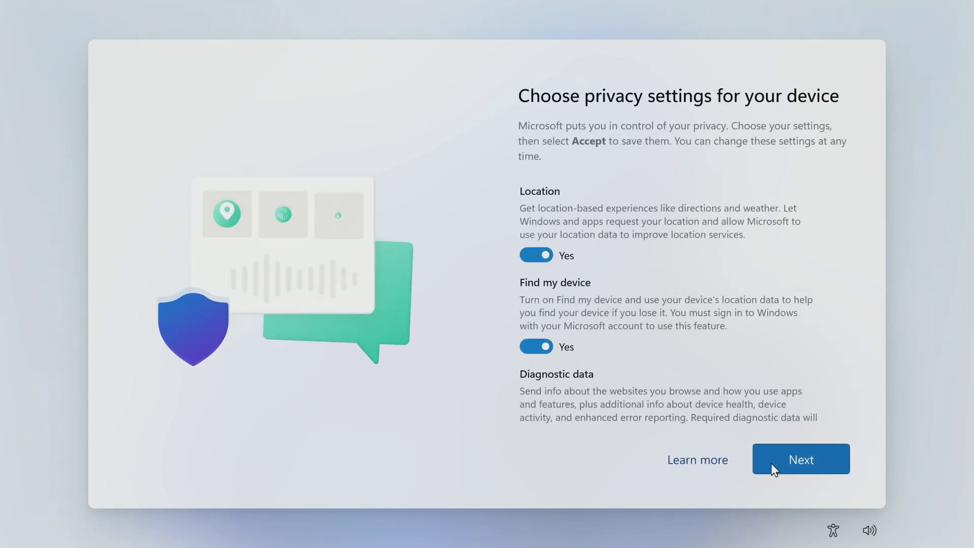
# Go through the privacy pages, keeping all default privacy options.
pyautogui.click(771, 463)
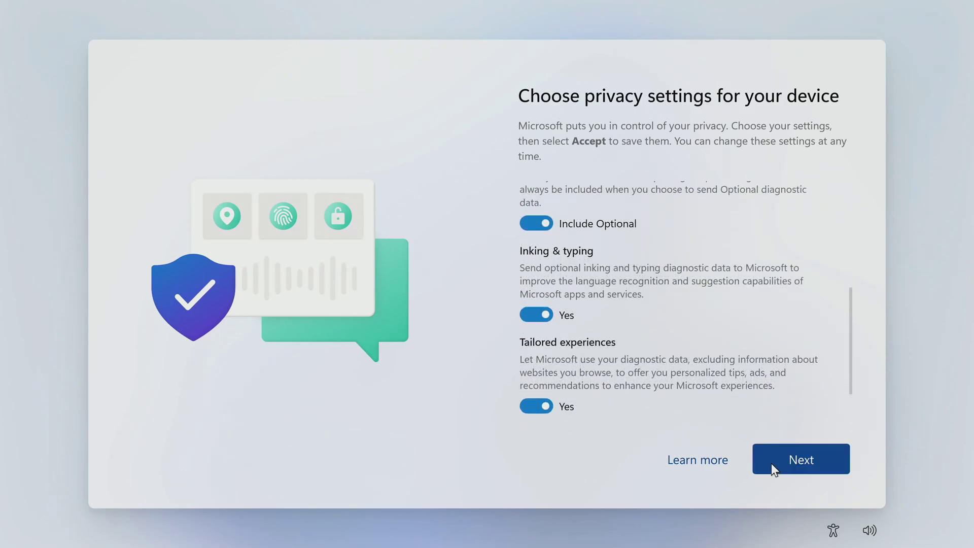
pyautogui.click(770, 463)
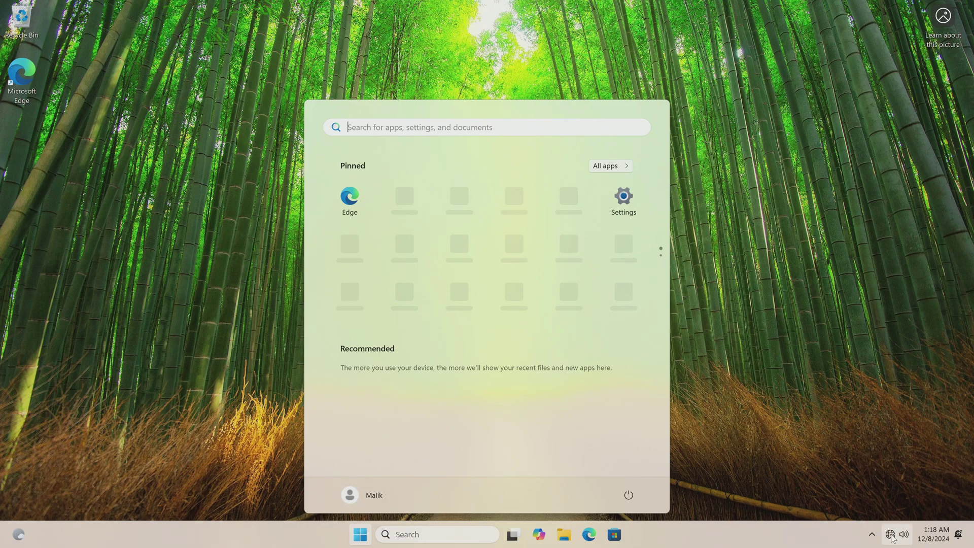
pyautogui.moveTo(892, 538)
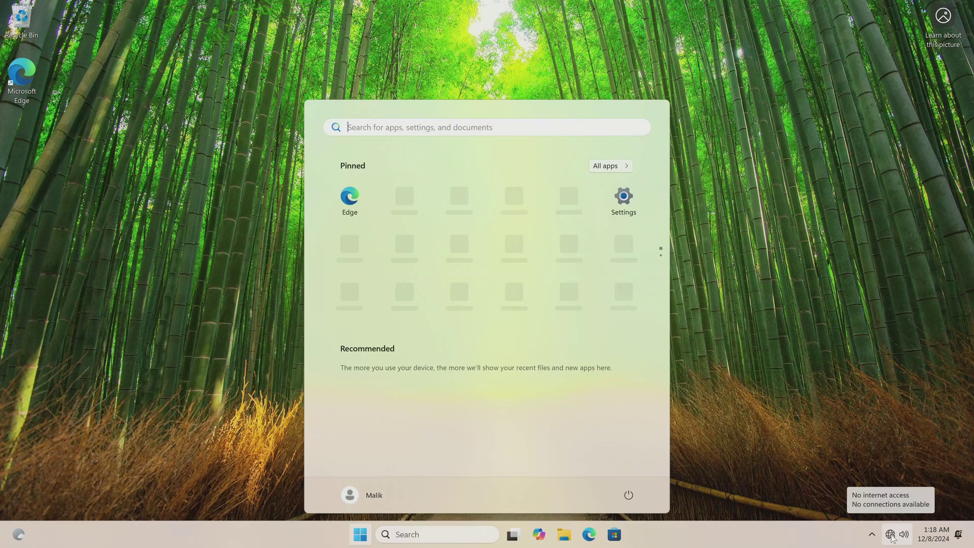
pyautogui.click(754, 486)
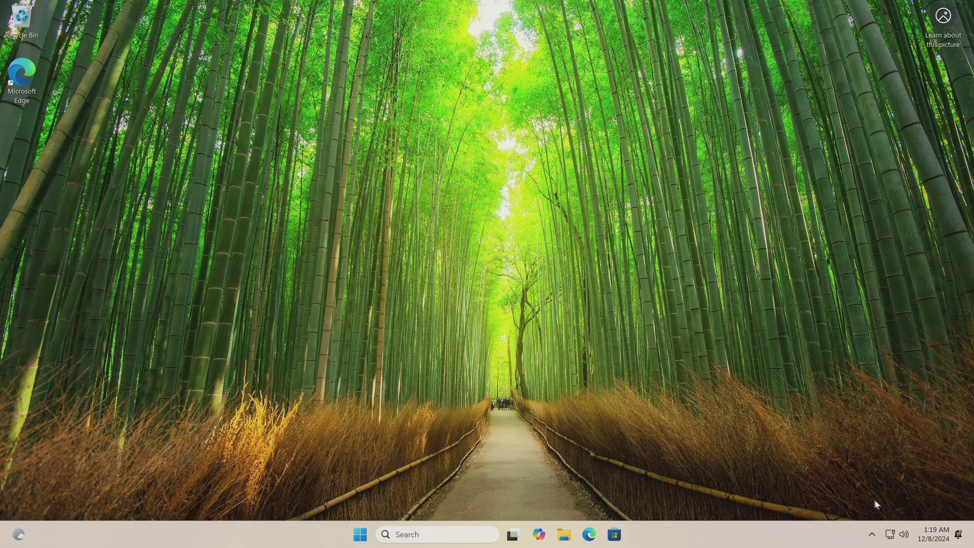
pyautogui.moveTo(890, 540)
pyautogui.click(361, 536)
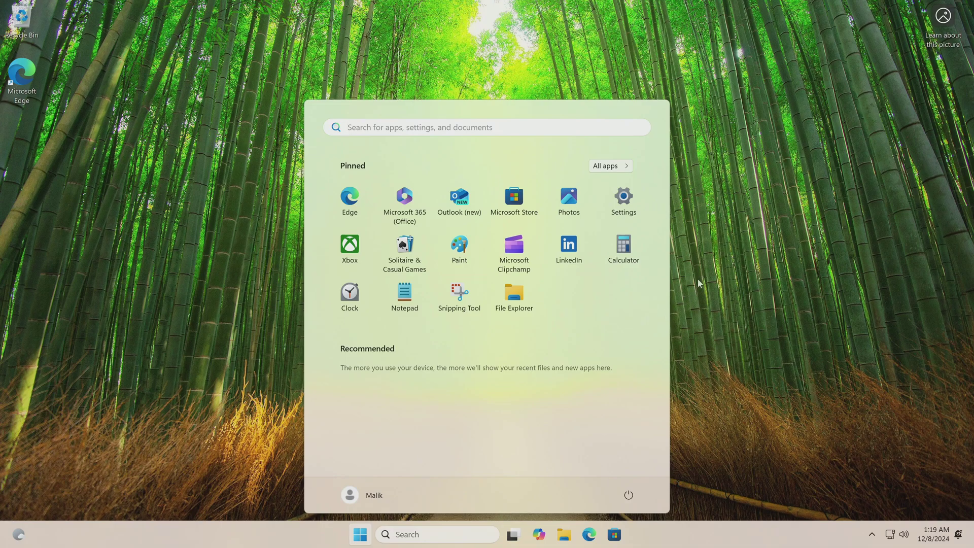
pyautogui.click(627, 206)
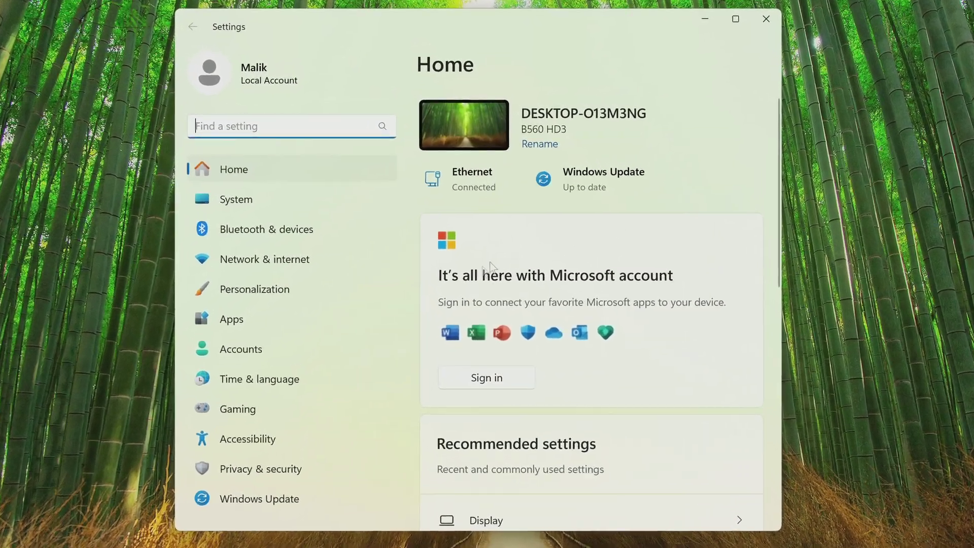
# Check Accounts > Your info shows a local administrator account, then go to System settings.
pyautogui.click(343, 351)
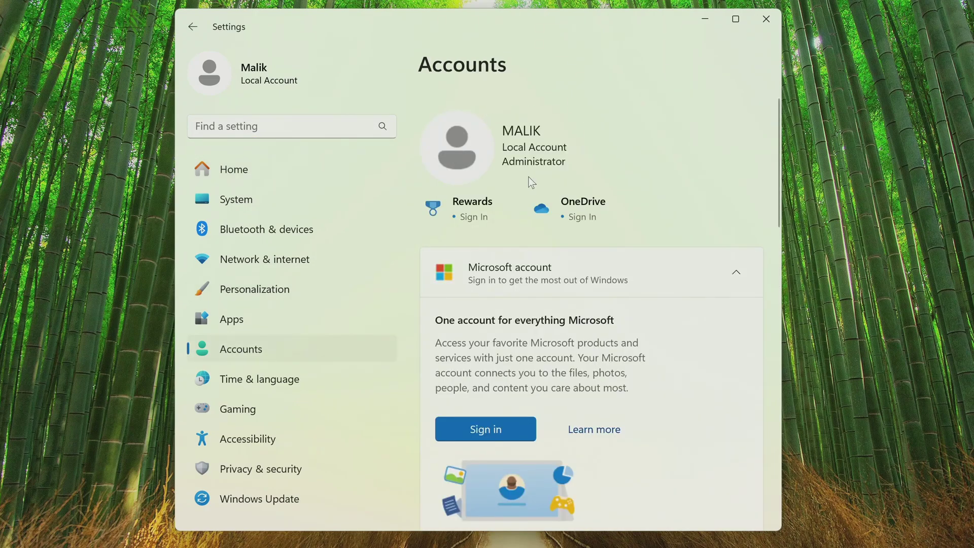
pyautogui.scroll(-5, 677, 223)
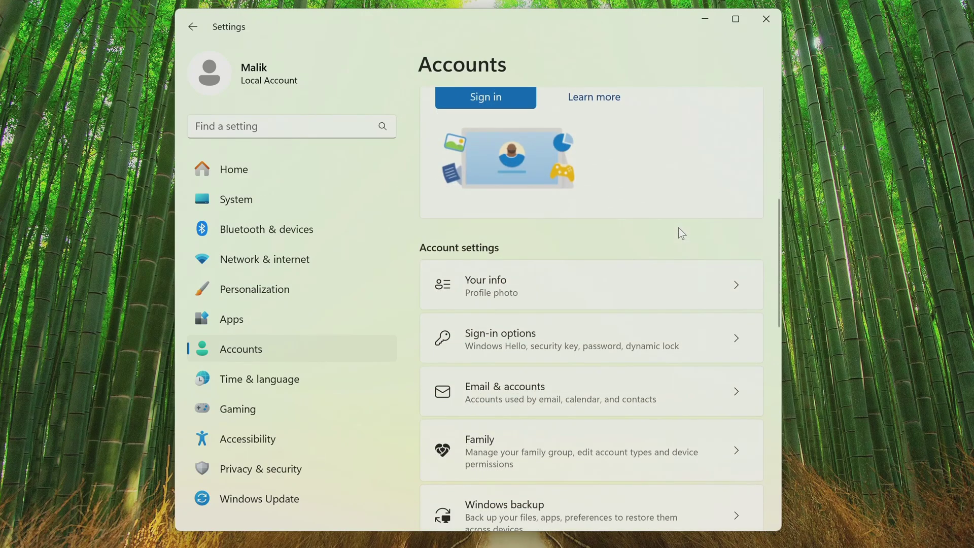
pyautogui.scroll(-2, 679, 229)
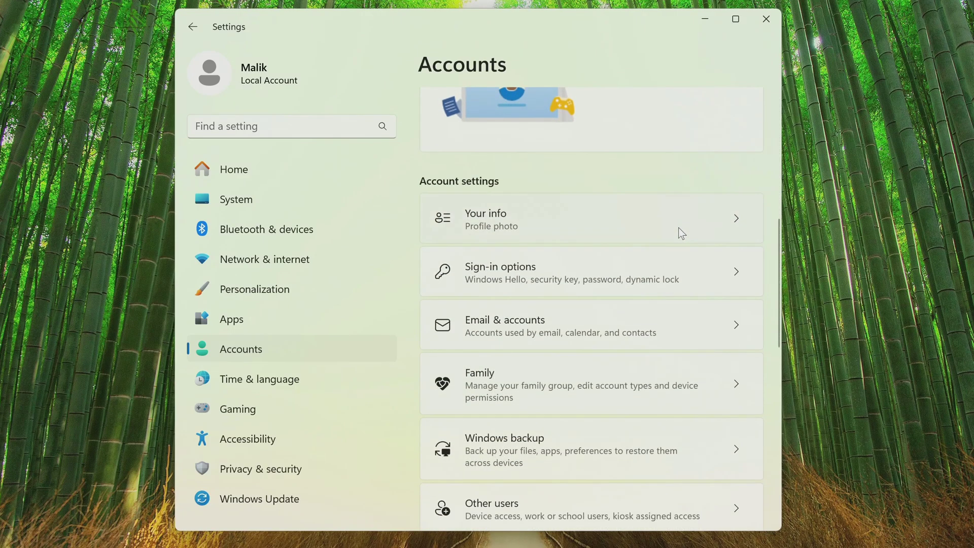
pyautogui.click(589, 226)
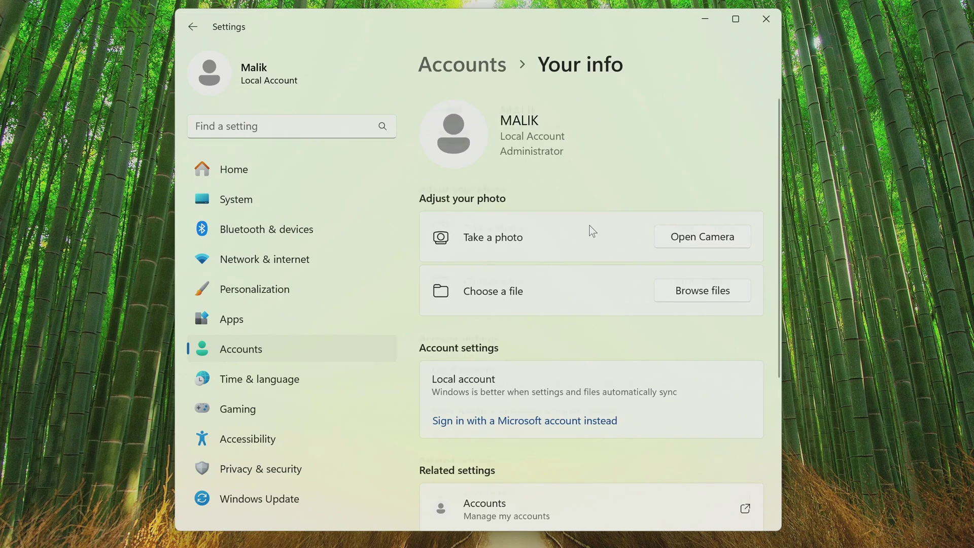
pyautogui.scroll(-3, 591, 231)
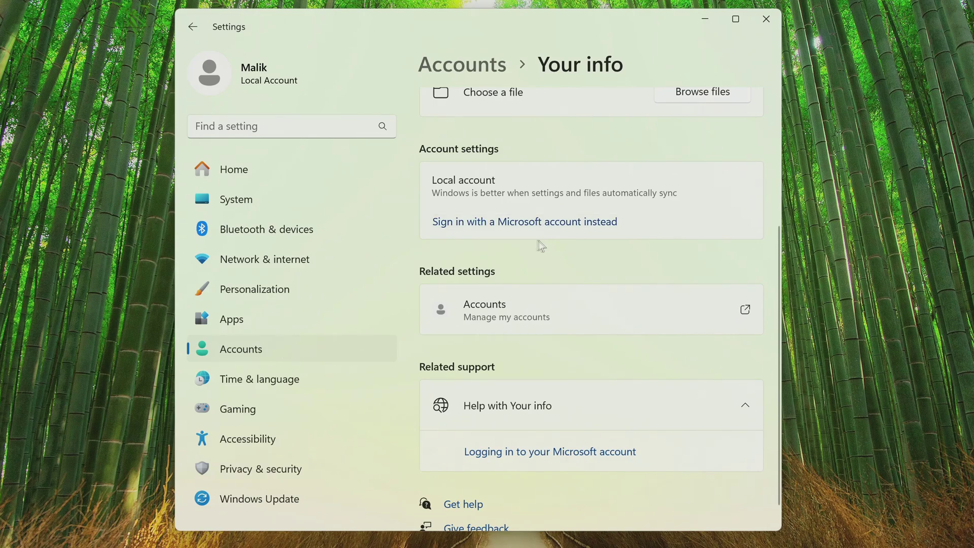
pyautogui.click(334, 200)
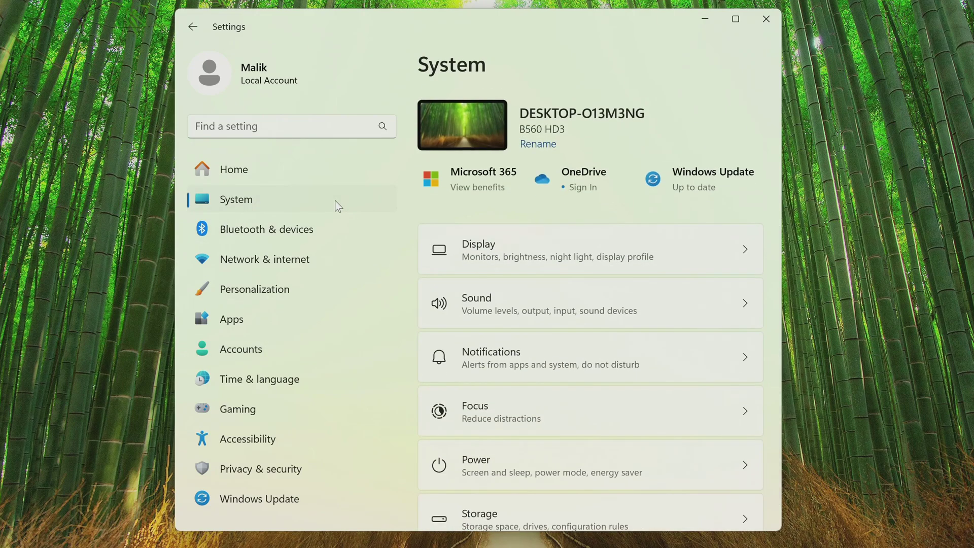
# Verify the Activation page shows Windows activated with a digital license, then close Settings.
pyautogui.scroll(-6, 601, 283)
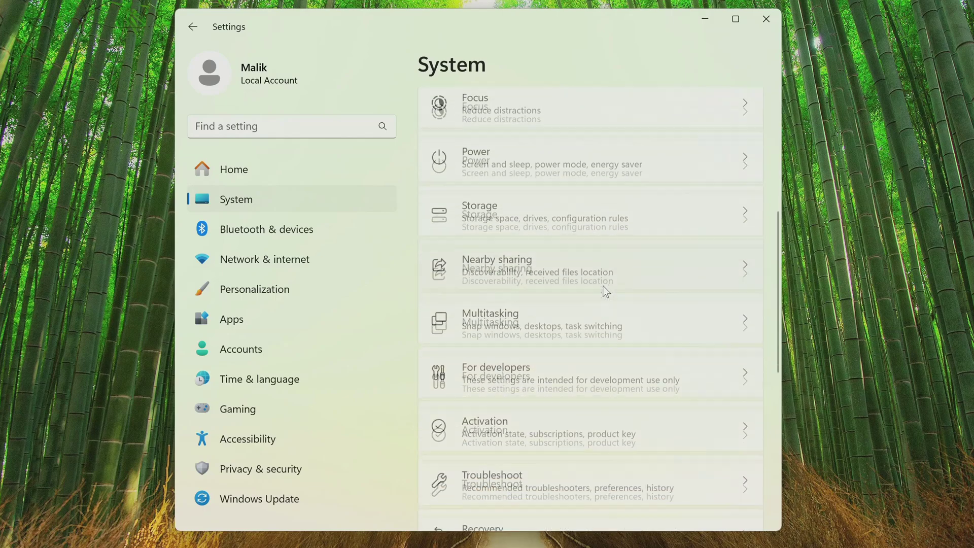
pyautogui.scroll(-2, 606, 291)
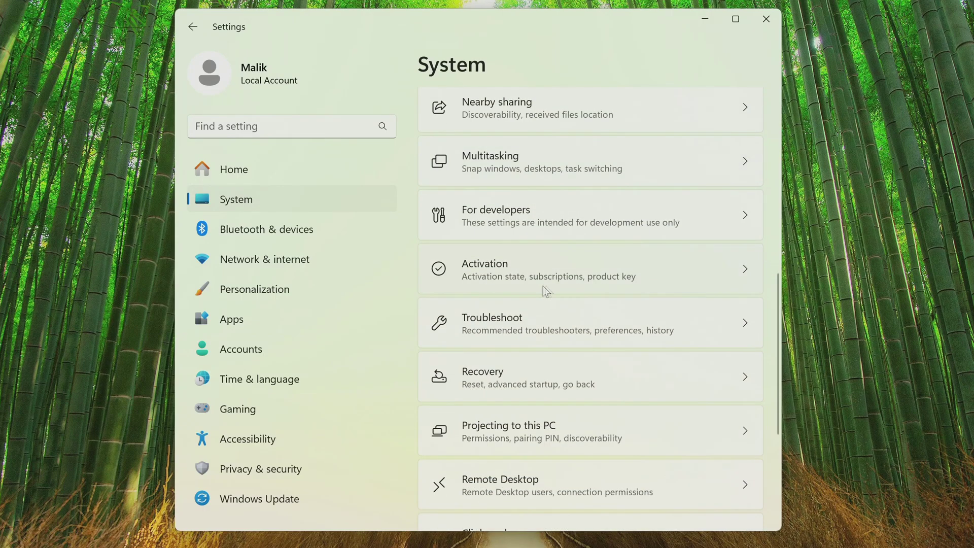
pyautogui.click(510, 290)
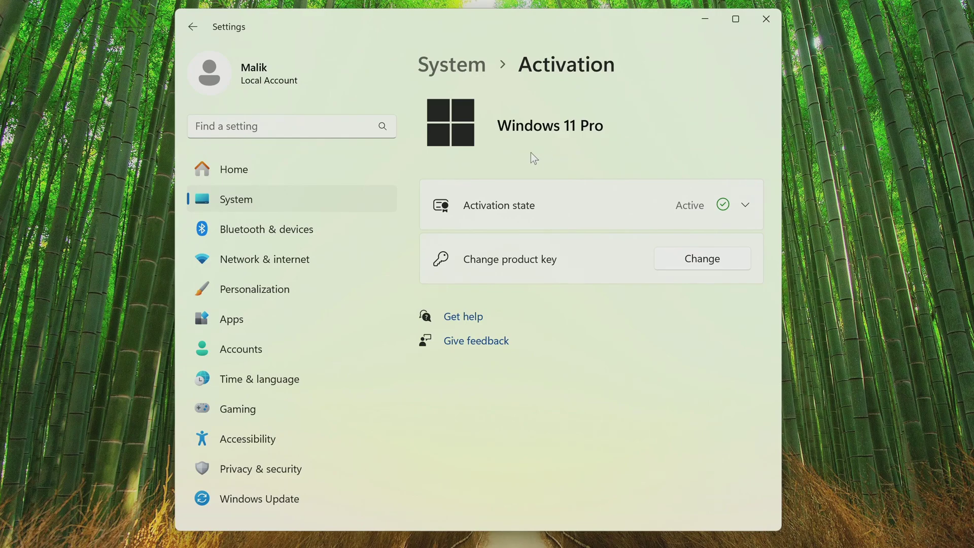
pyautogui.click(557, 204)
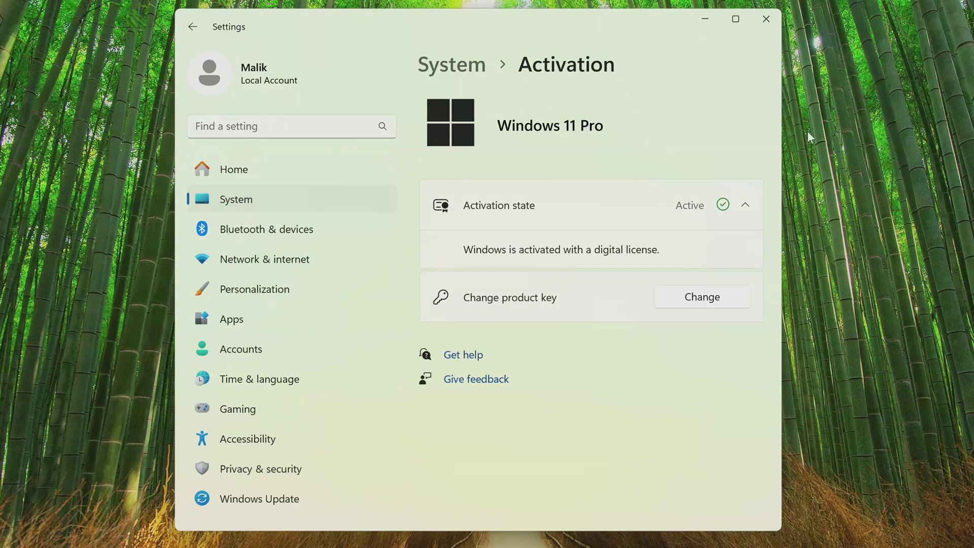
pyautogui.click(761, 14)
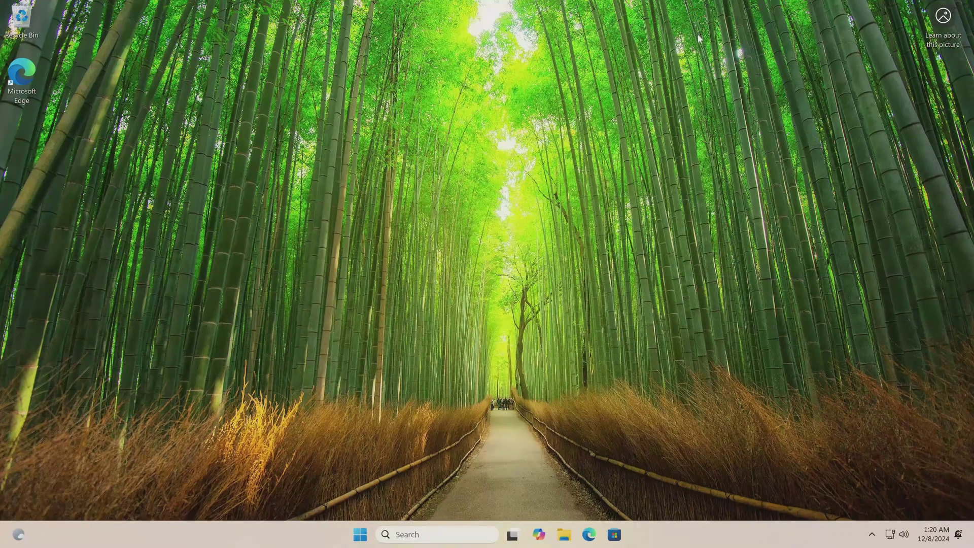
pyautogui.click(564, 534)
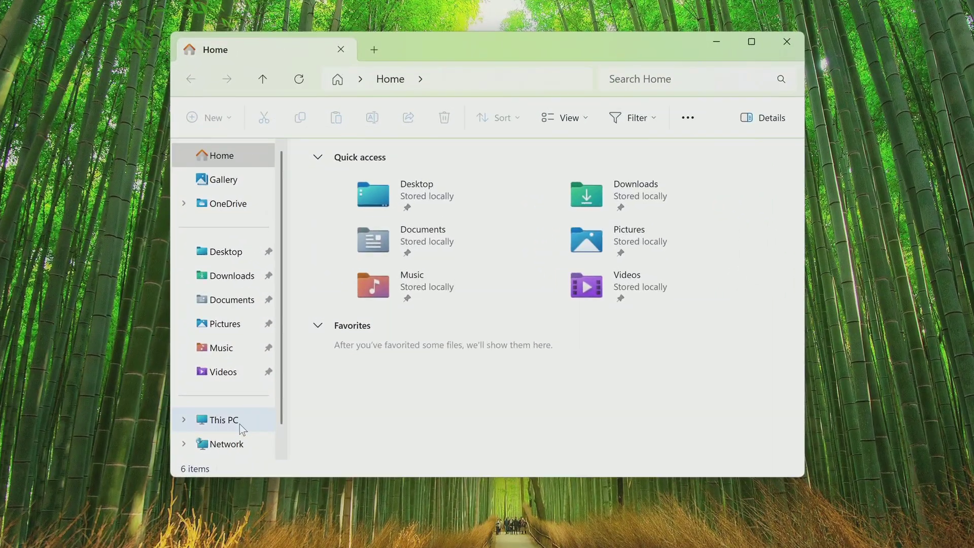
# Open Library (D:) from This PC to confirm Files 1, 2 and 3 remain, then close Explorer.
pyautogui.click(248, 375)
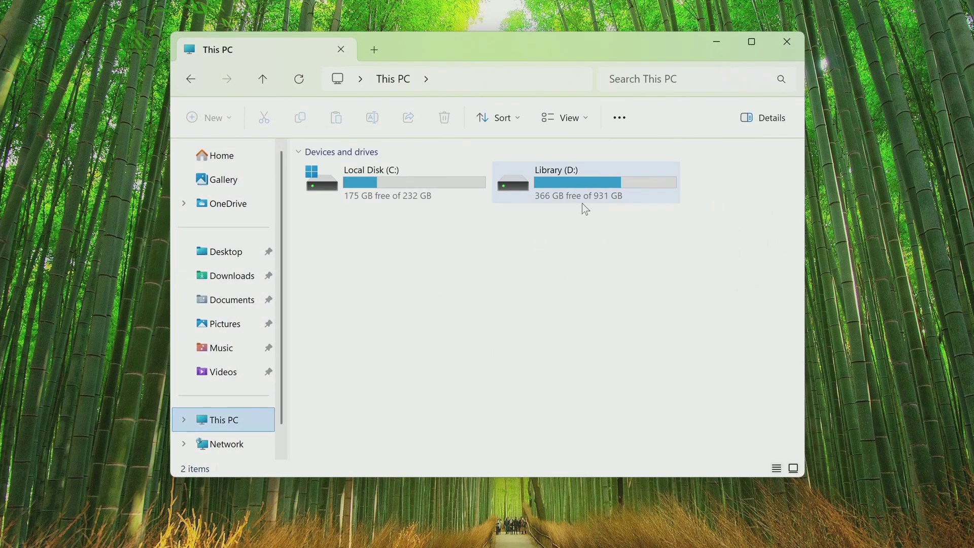
pyautogui.doubleClick(578, 187)
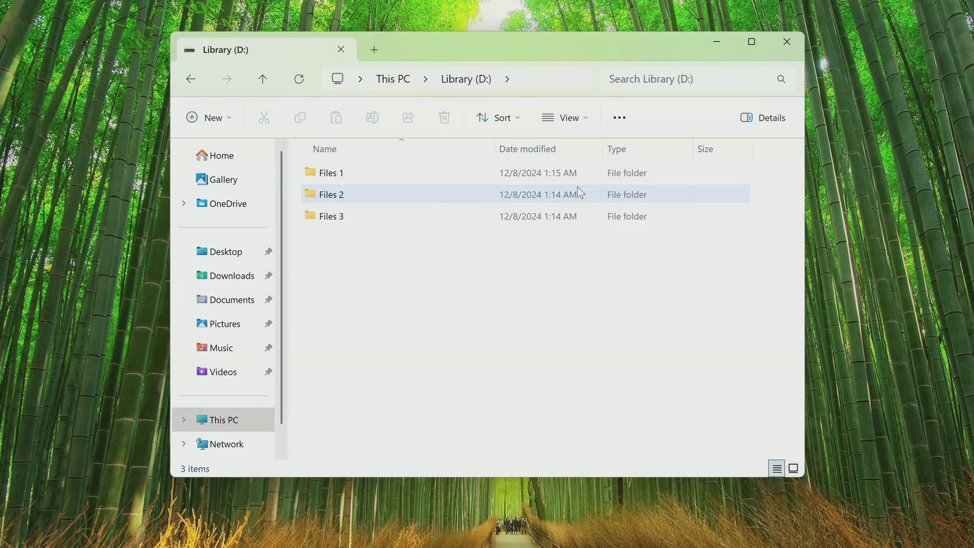
pyautogui.click(786, 42)
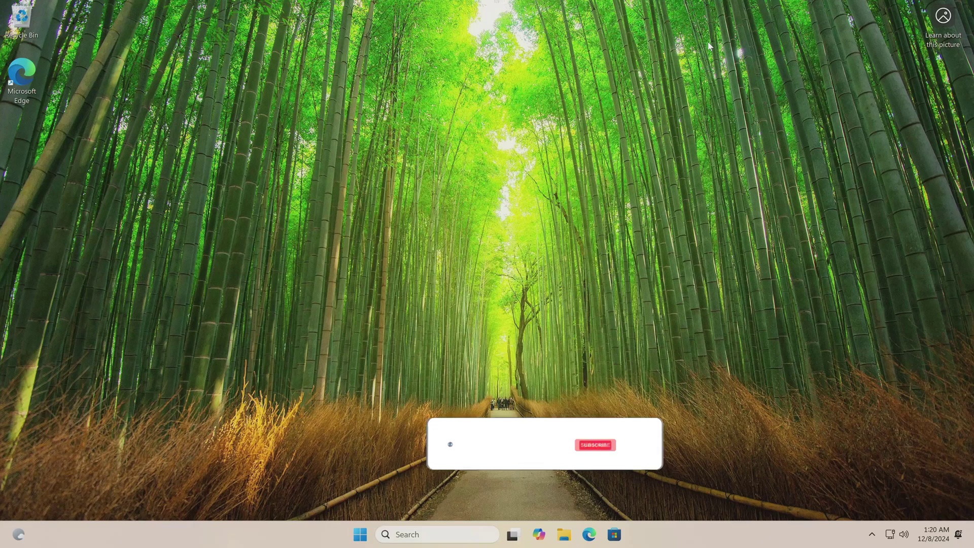